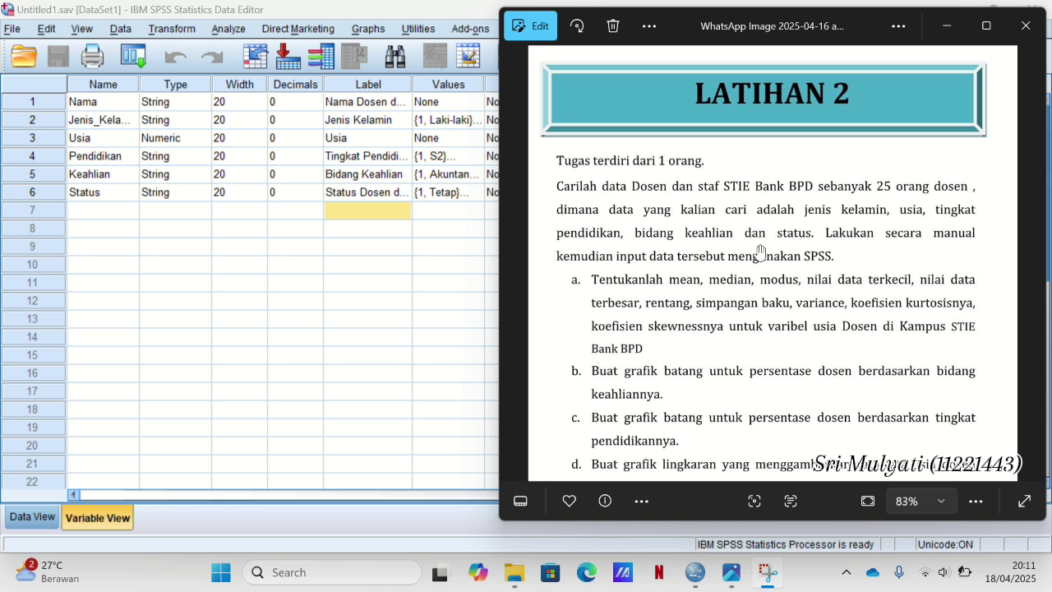
- Show the data records of the lecturers and read the exercise sheet's tasks a to e
click(246, 211)
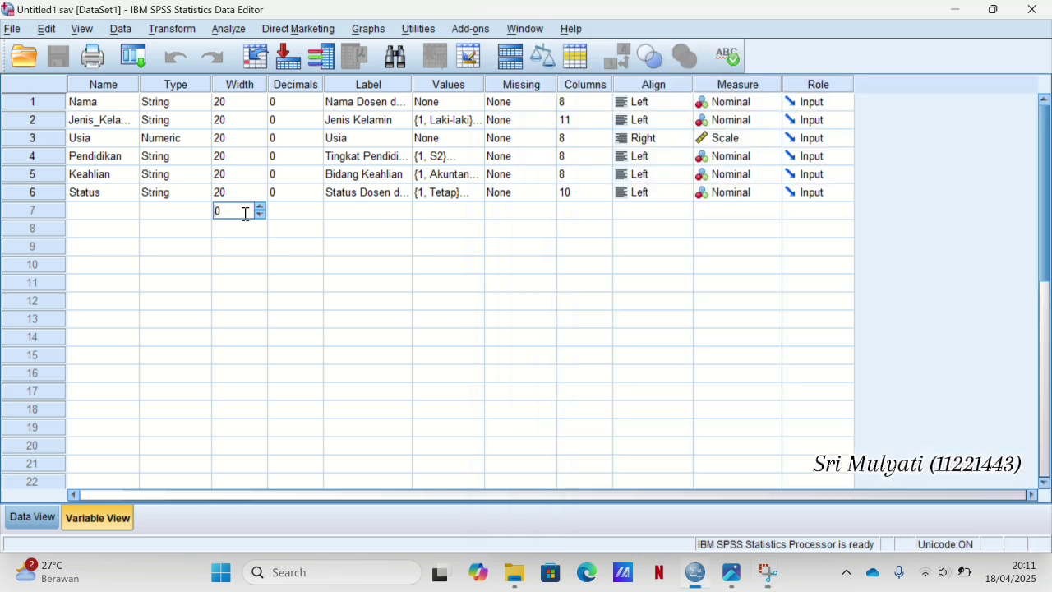
click(131, 263)
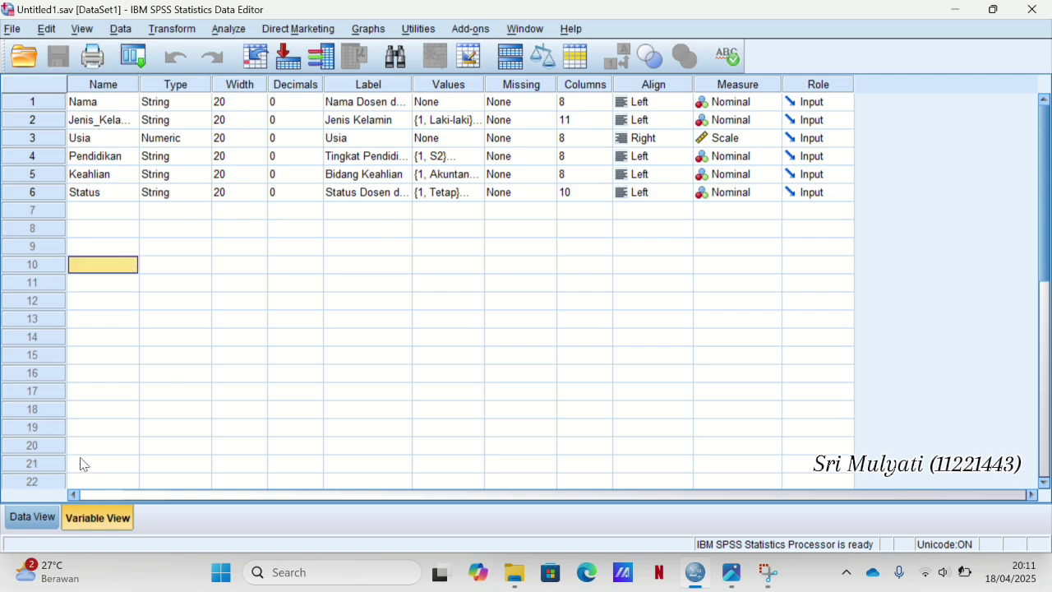
click(36, 516)
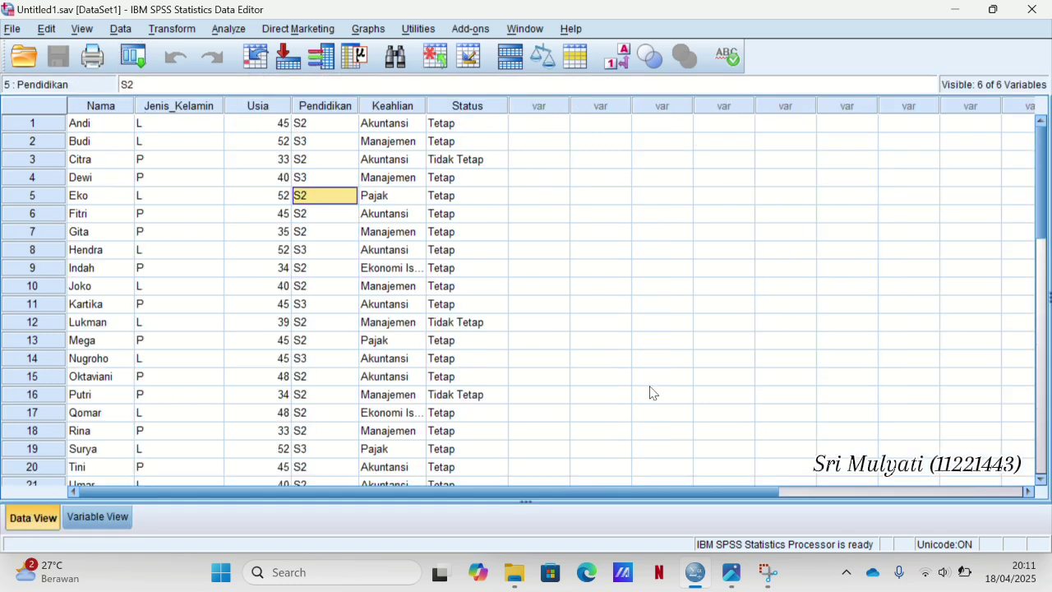
click(731, 572)
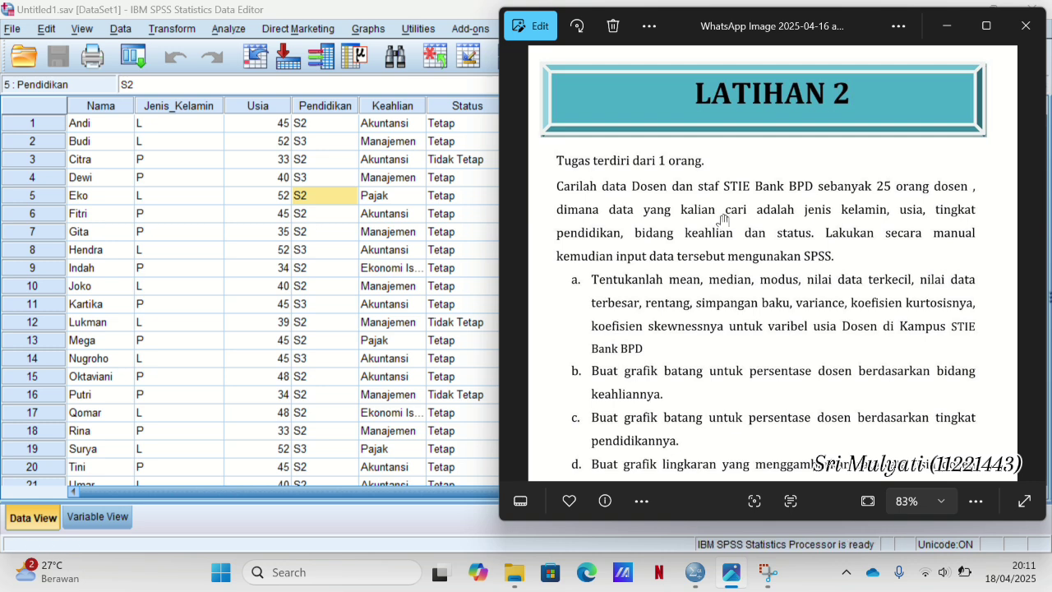
scroll(723, 221, down, 2)
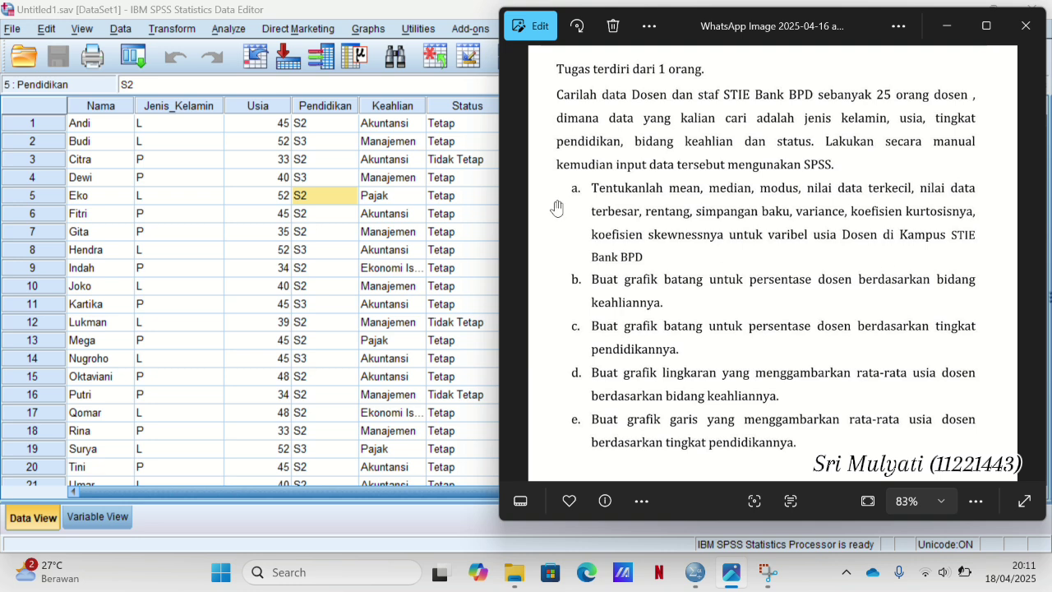
- Start a Descriptives analysis with Usia as the variable to analyse
click(266, 132)
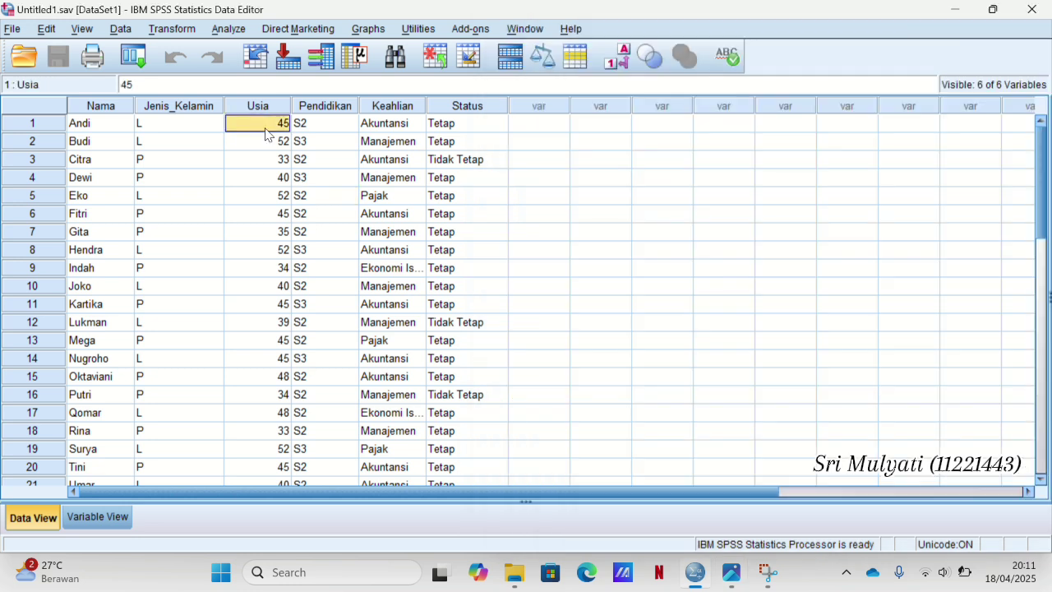
click(231, 30)
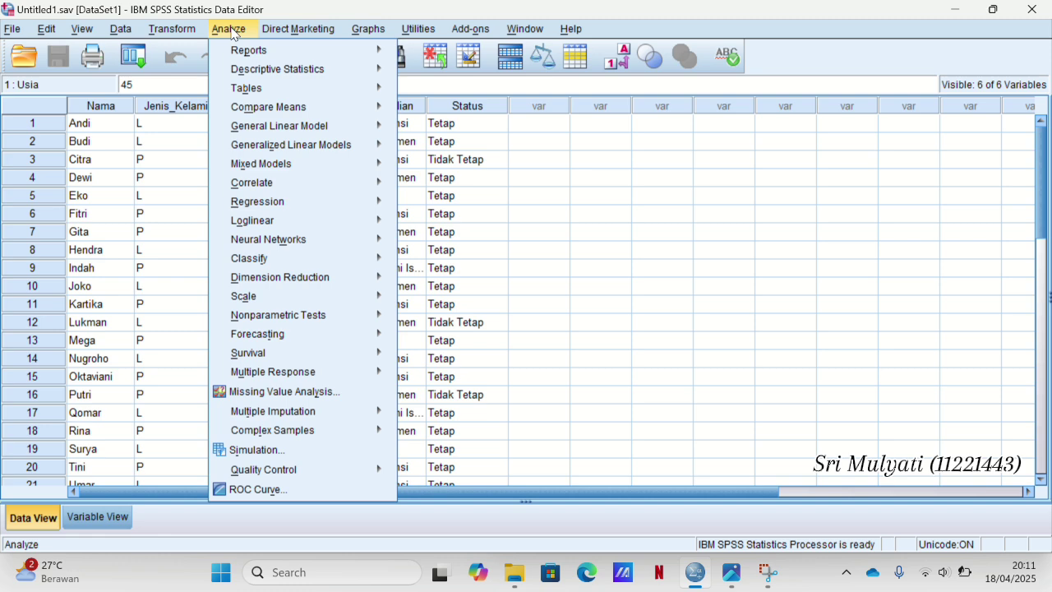
mouse_move(309, 75)
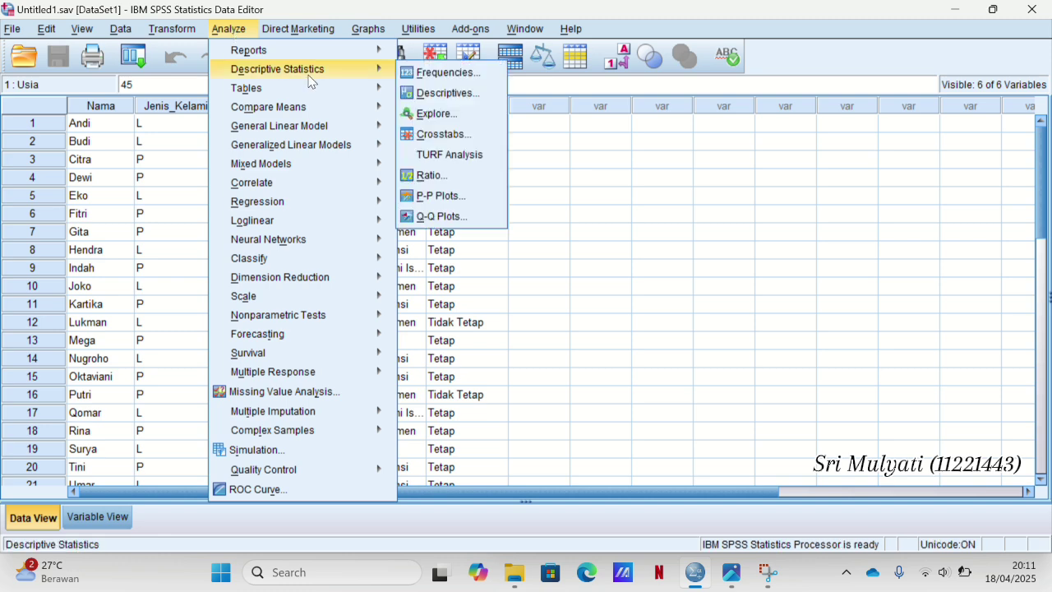
click(425, 93)
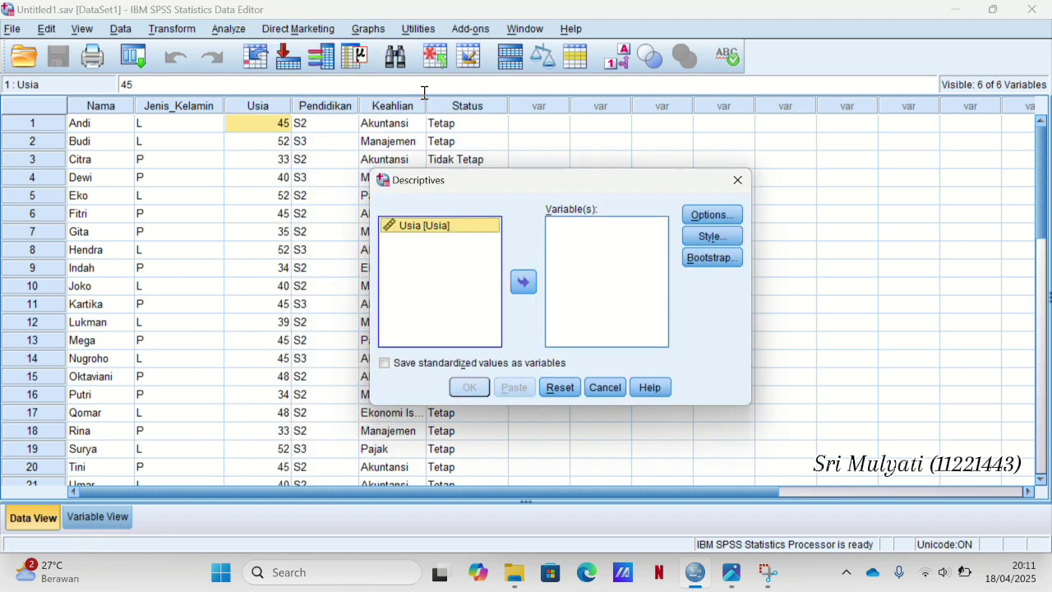
click(521, 283)
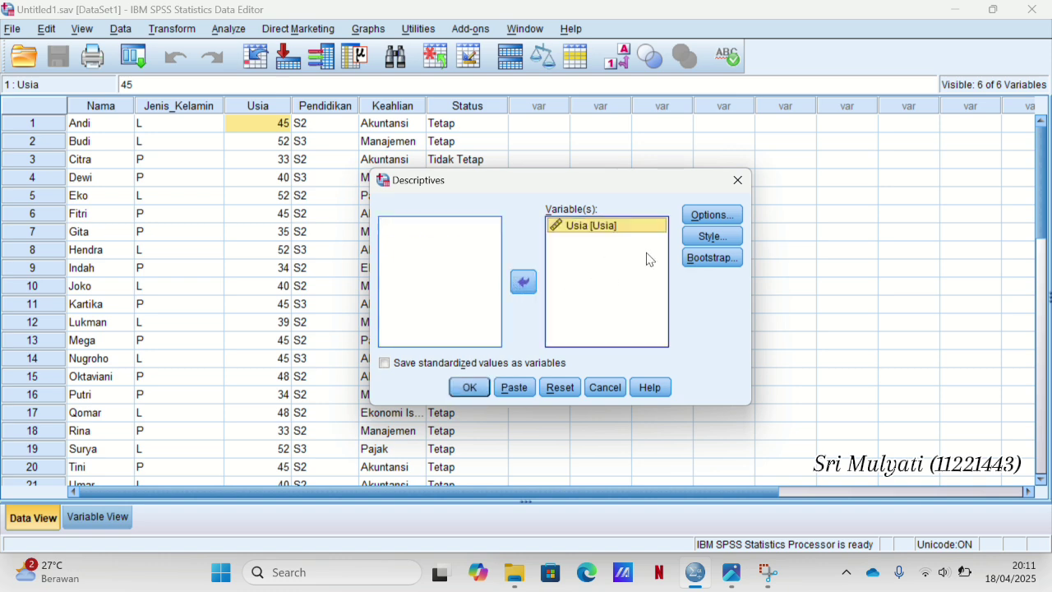
- Add variance, range, S.E. mean, kurtosis and skewness to the Descriptives statistics, keeping mean, standard deviation, minimum and maximum
click(708, 217)
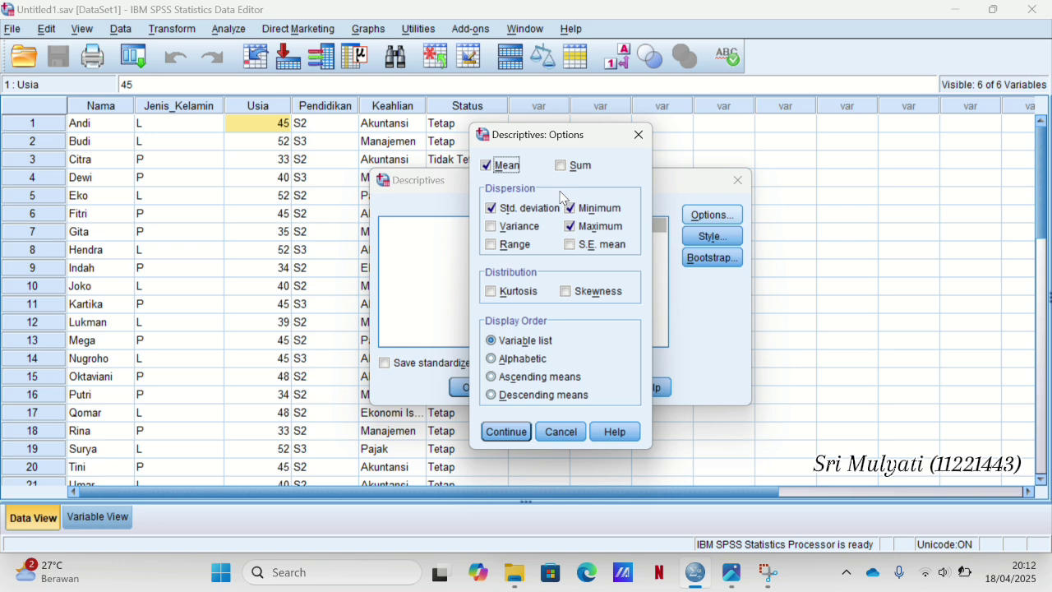
click(490, 207)
click(492, 227)
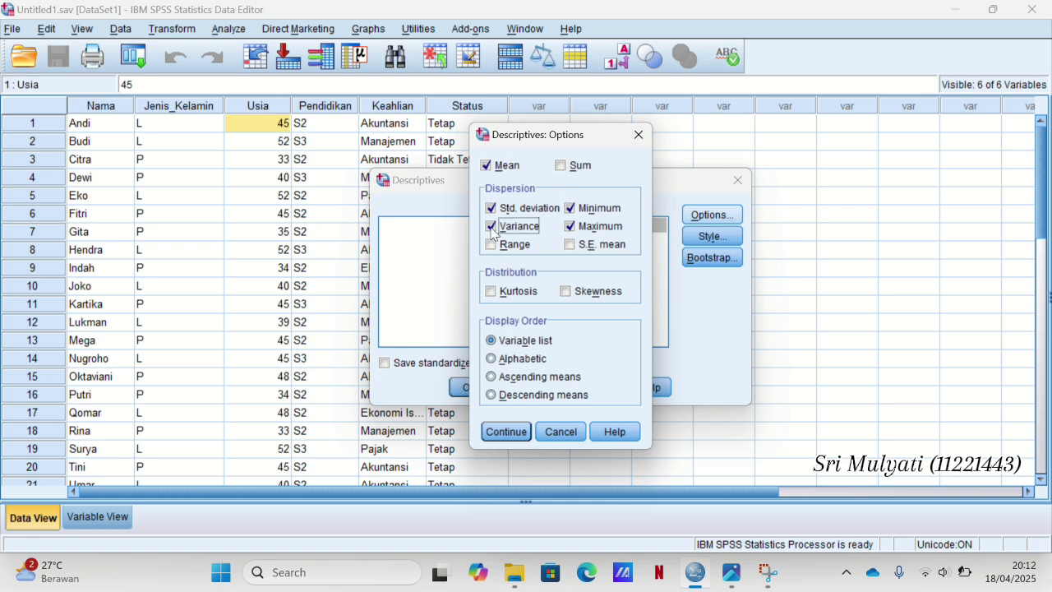
click(490, 244)
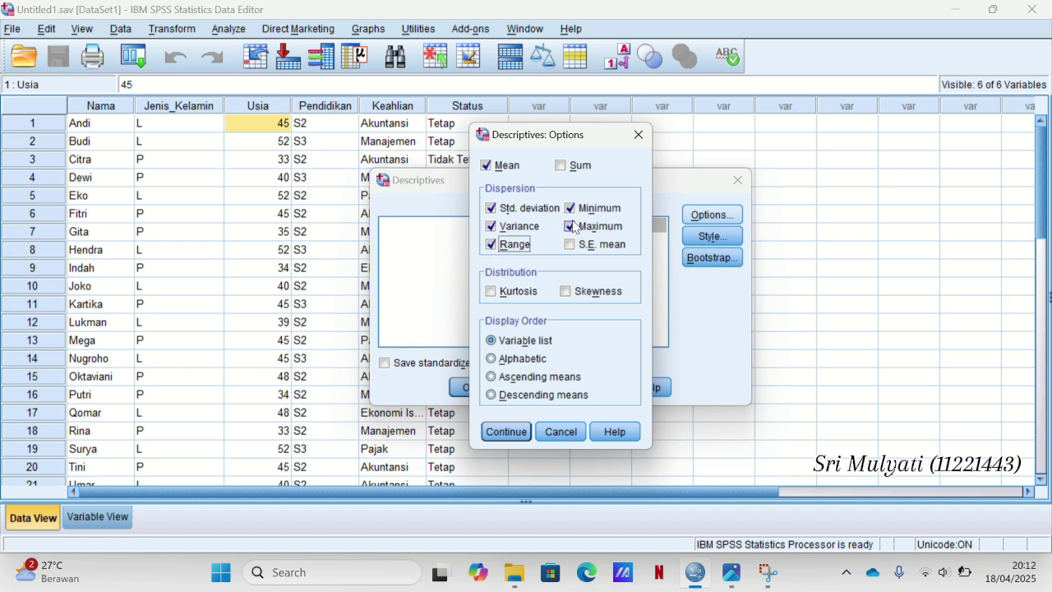
click(570, 245)
click(494, 290)
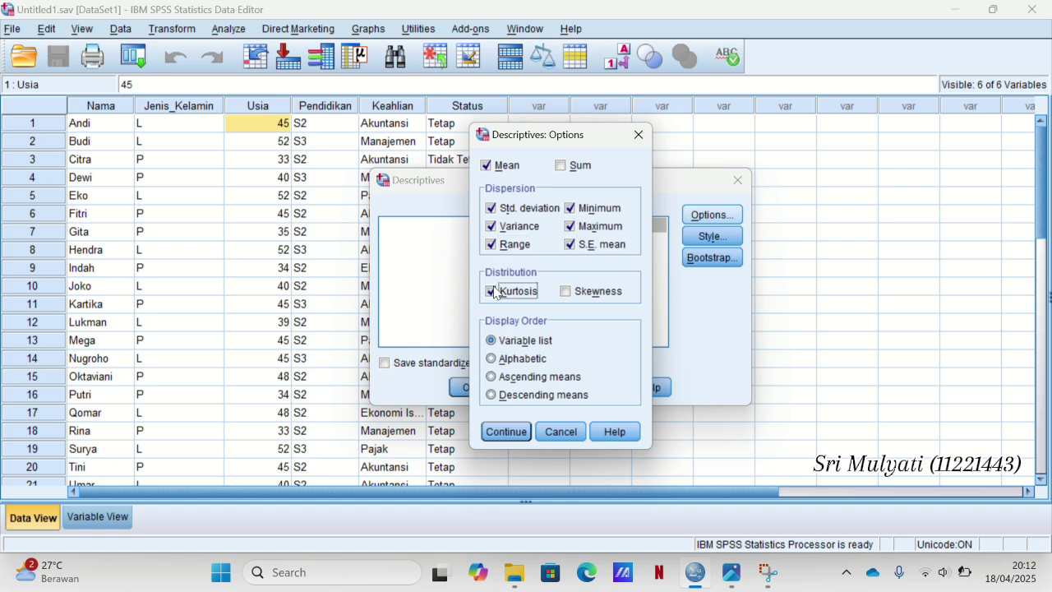
click(567, 291)
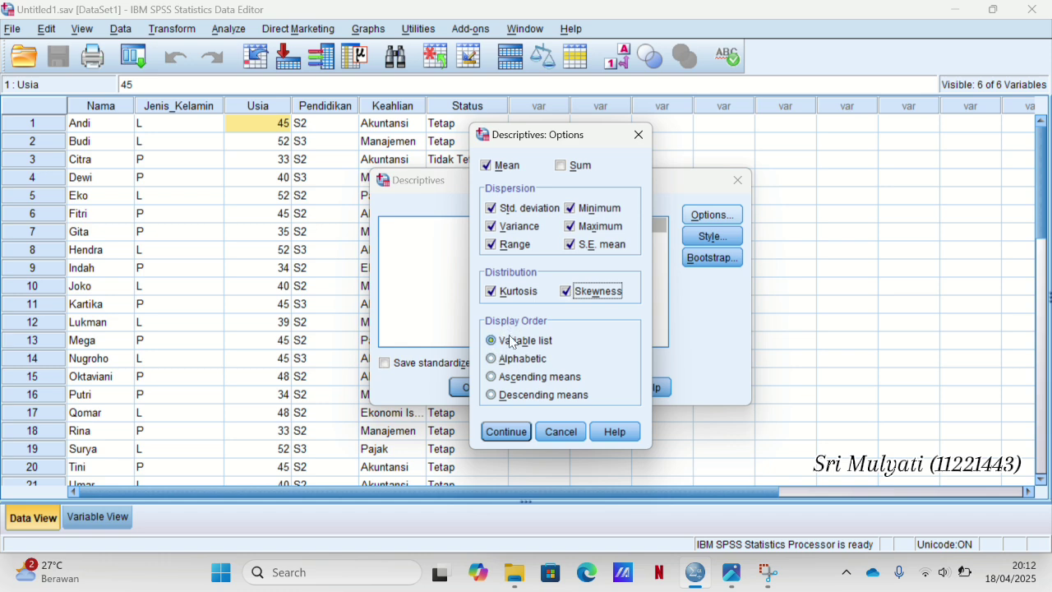
click(501, 434)
- Run the Descriptives analysis for Usia and close its output window
click(469, 390)
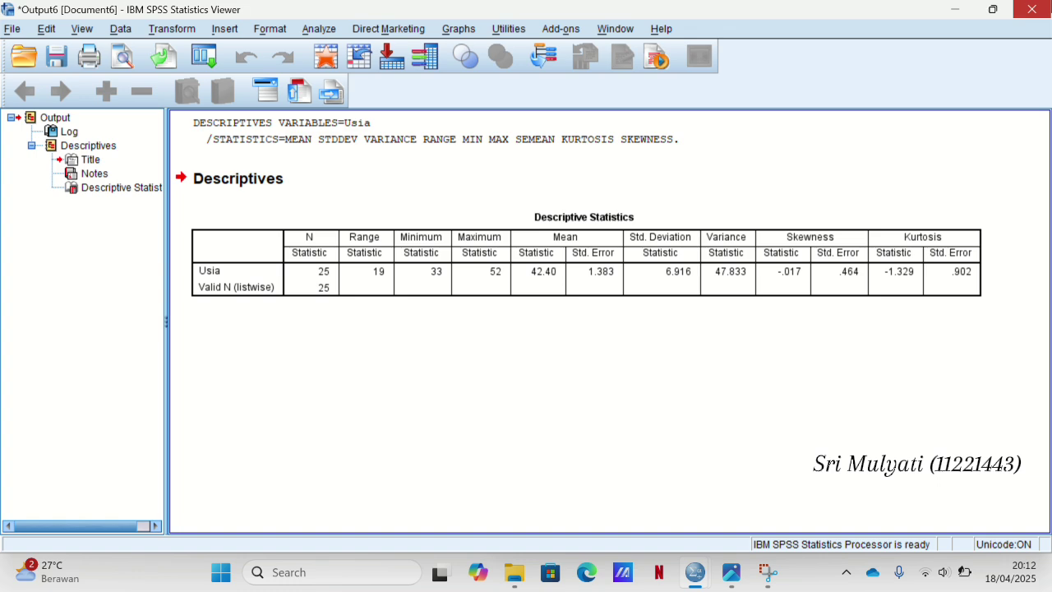
click(1031, 9)
click(533, 310)
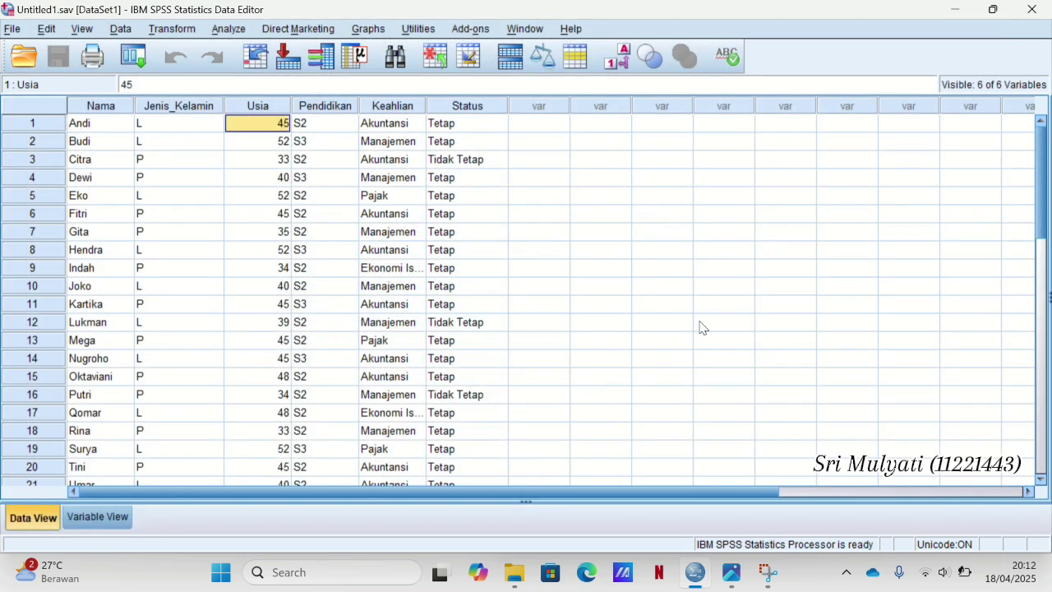
- Check the exercise sheet for task b and start defining a simple legacy bar chart with summaries for groups of cases
click(729, 575)
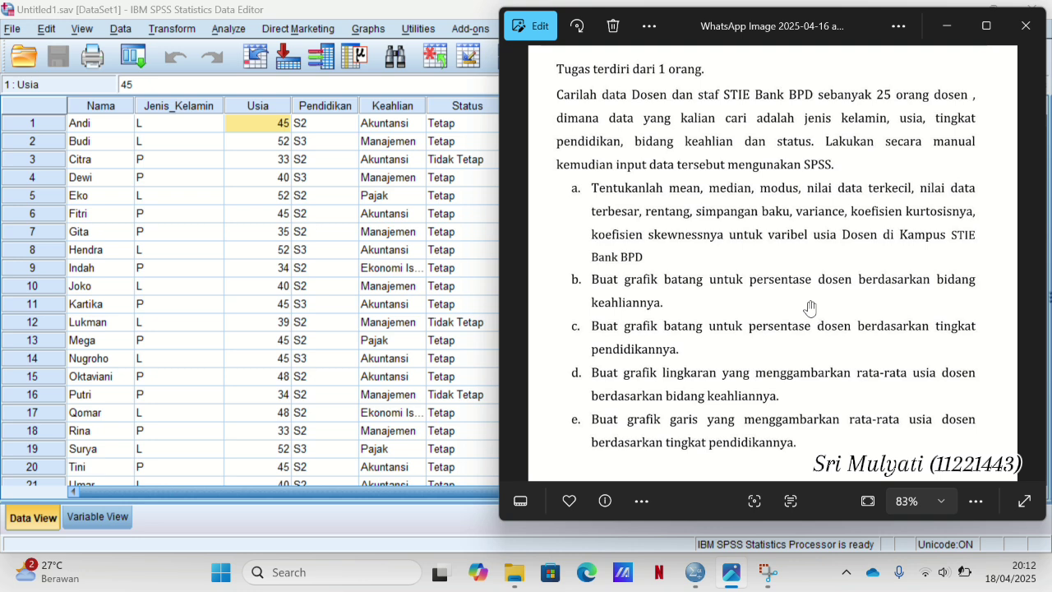
click(380, 235)
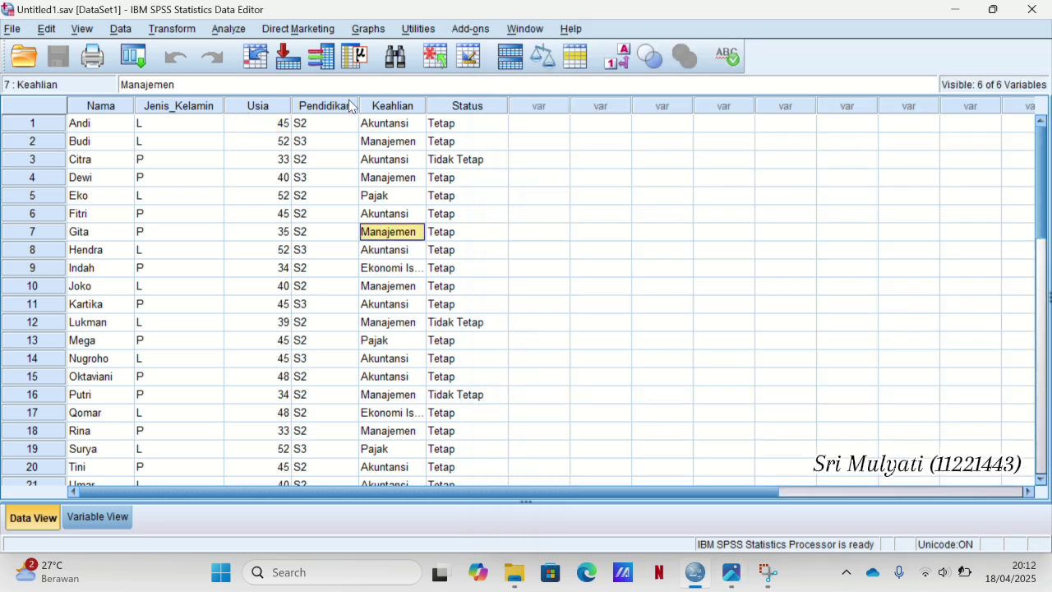
click(369, 31)
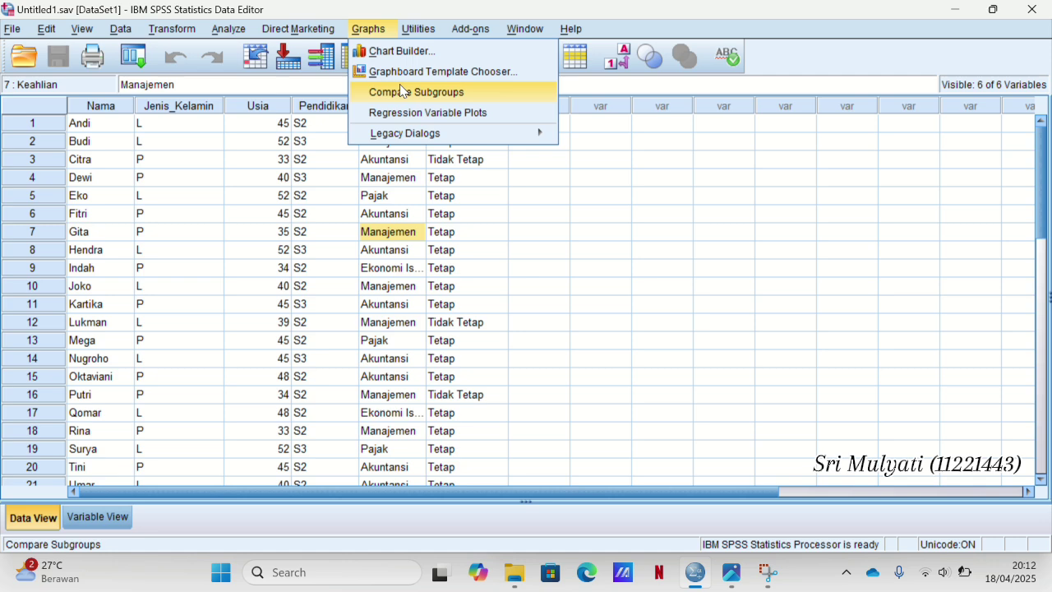
mouse_move(429, 133)
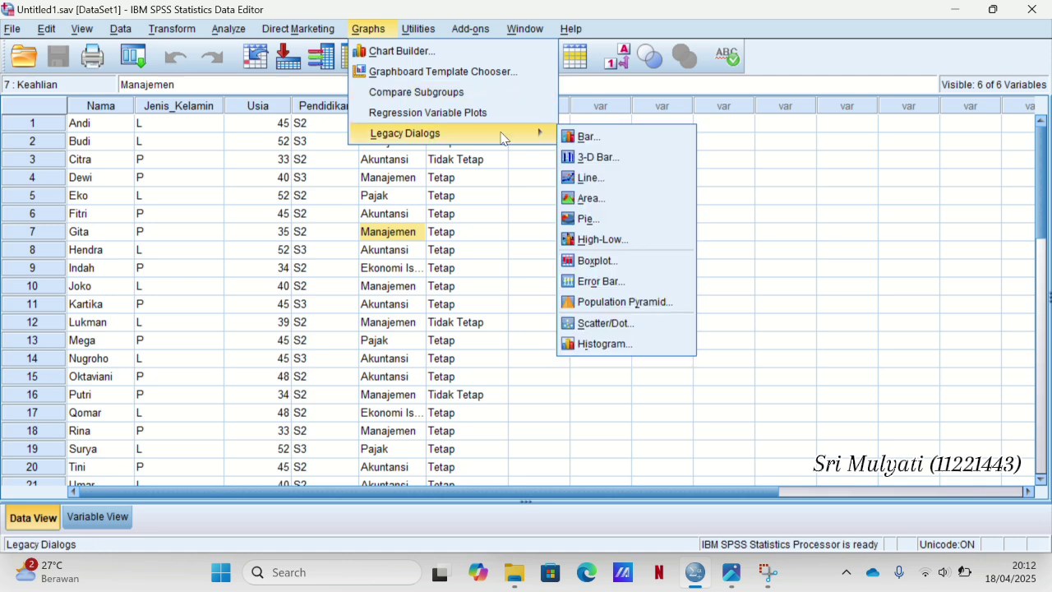
click(575, 138)
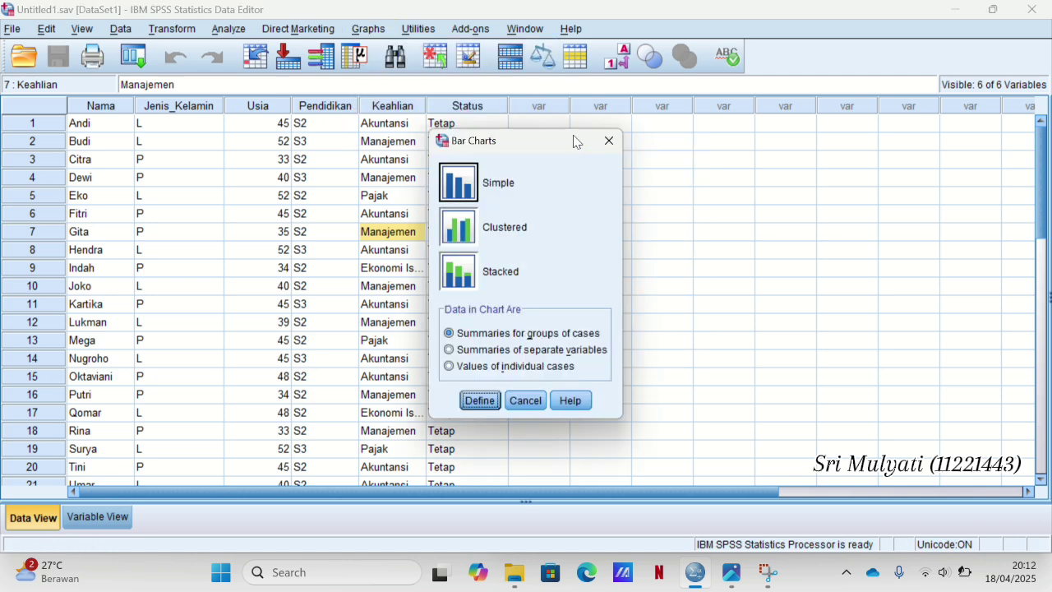
click(481, 400)
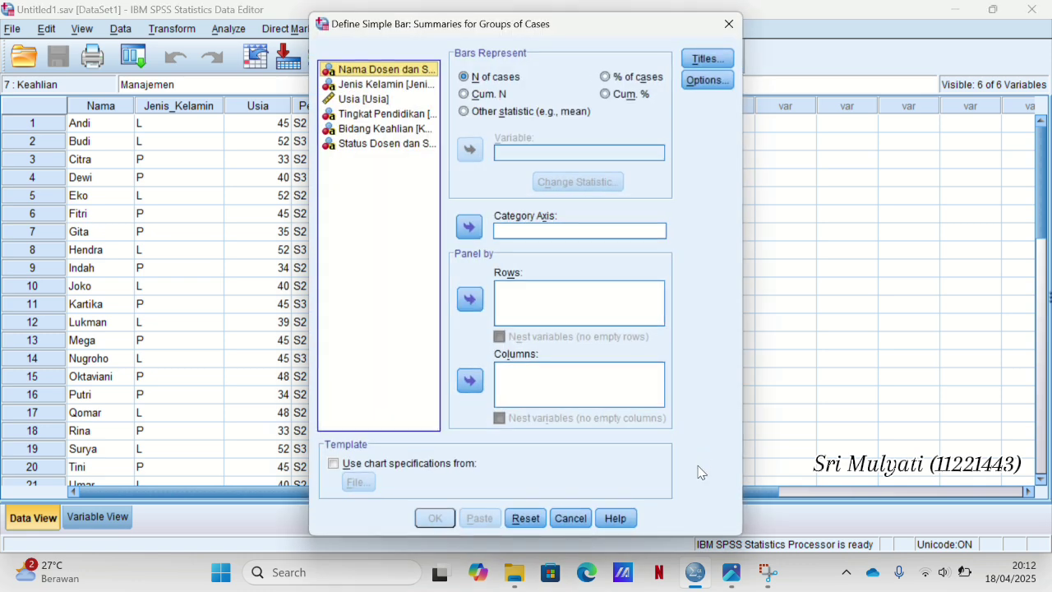
- Recheck the task sheet, set Bidang Keahlian as the category axis and make the bars represent % of cases
click(731, 568)
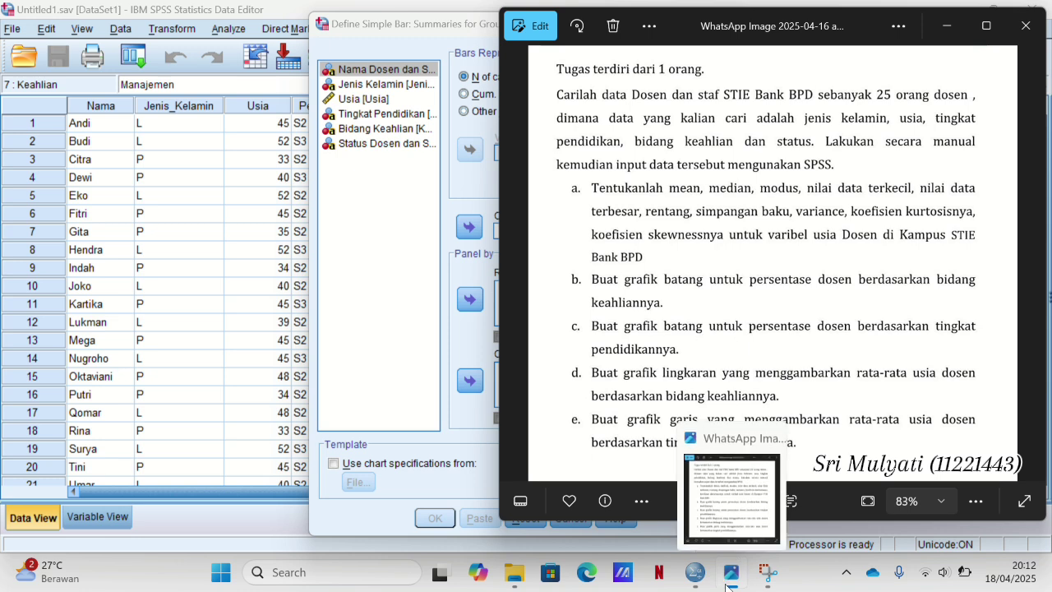
click(728, 585)
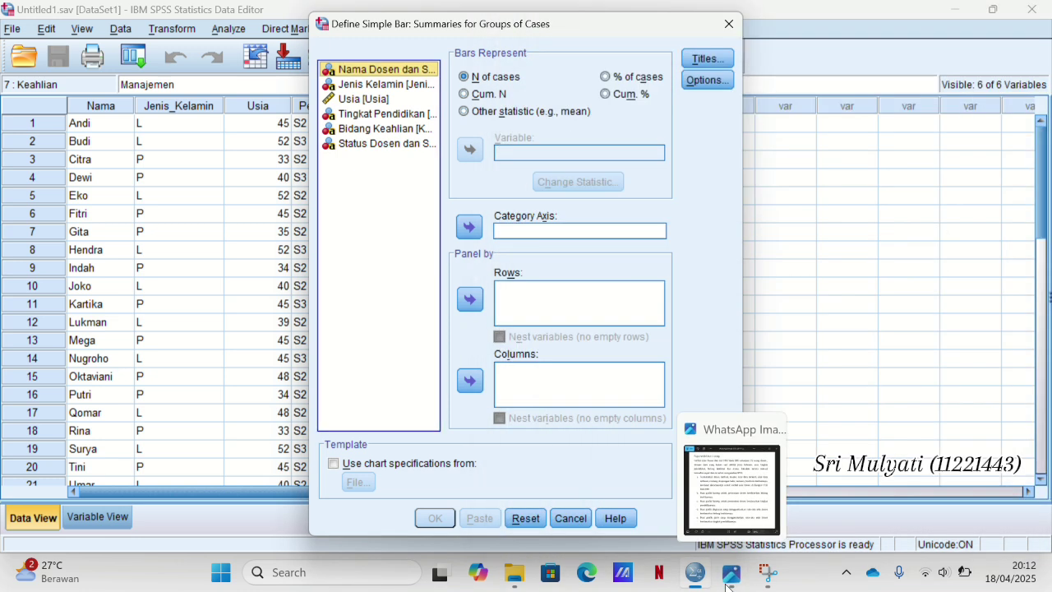
click(401, 129)
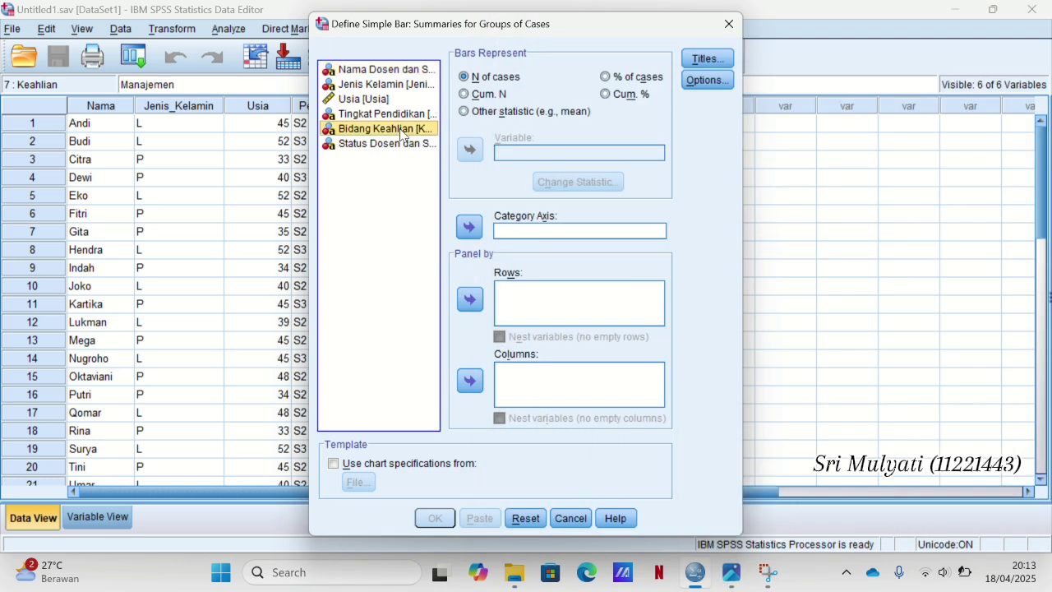
click(470, 229)
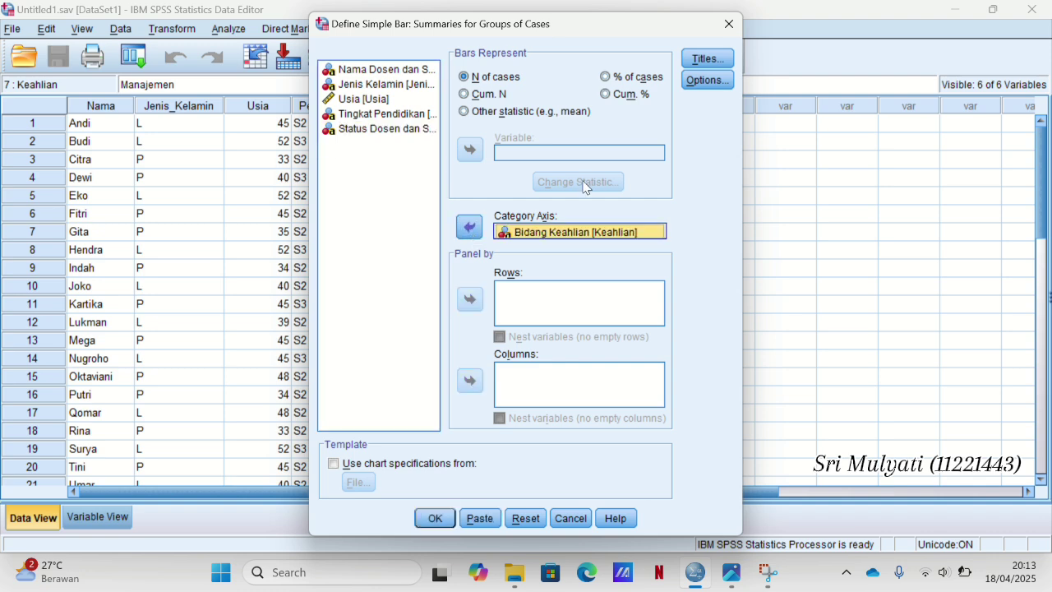
click(607, 79)
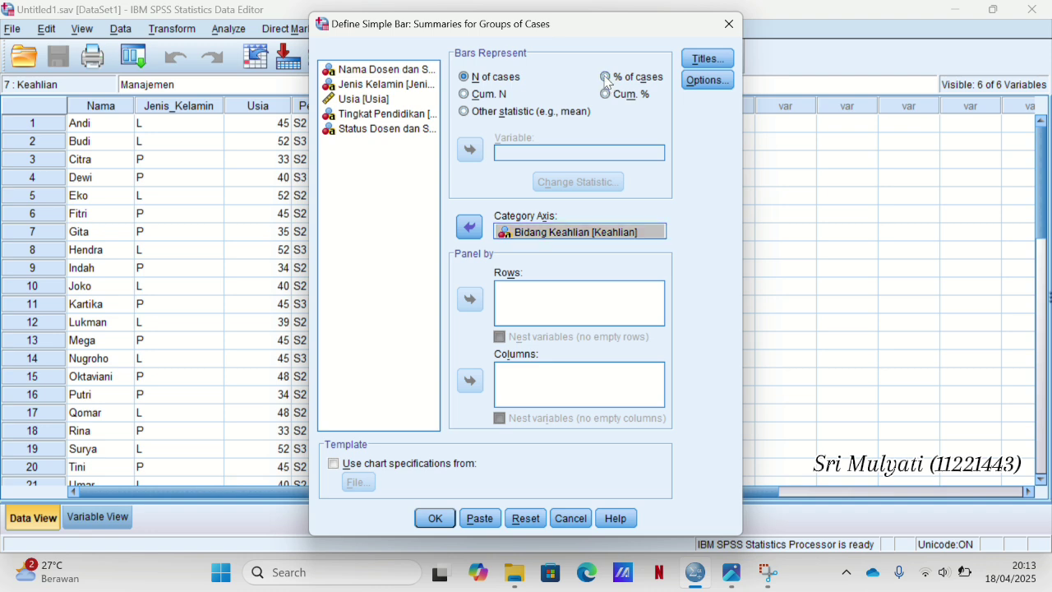
- Title the bar chart "Presentase Dosen Berdasarkan Bidang Keahliannya" and generate it in the output
click(702, 59)
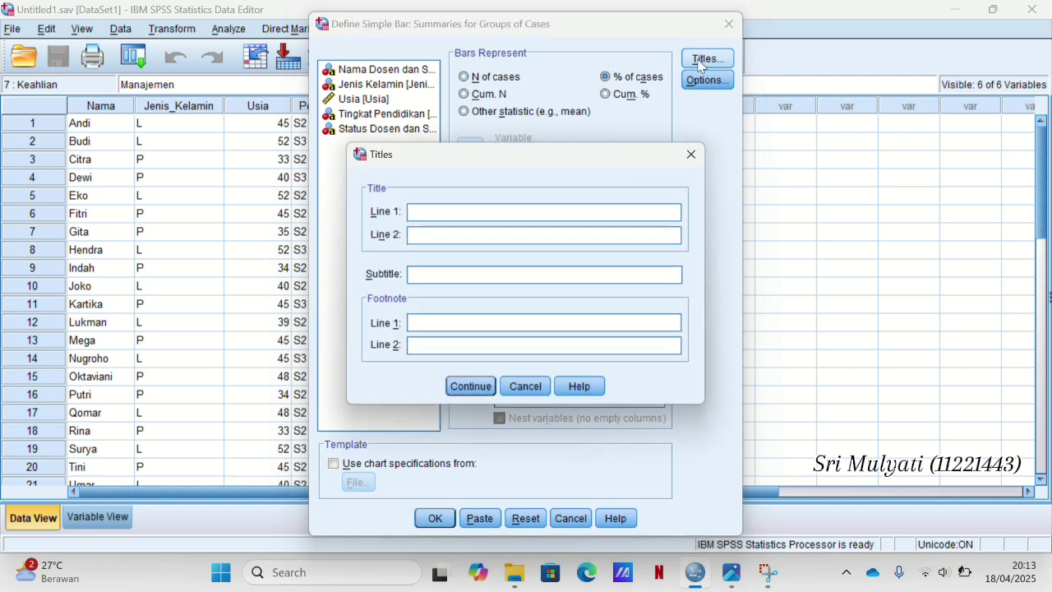
click(432, 211)
text(Presentase D)
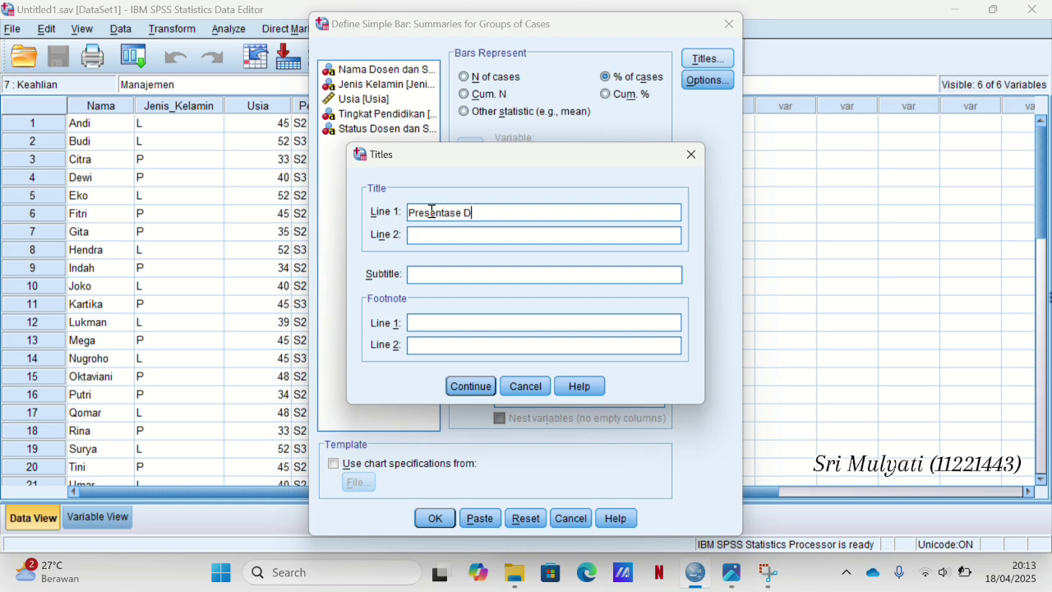
text(osen Berdasarkan B)
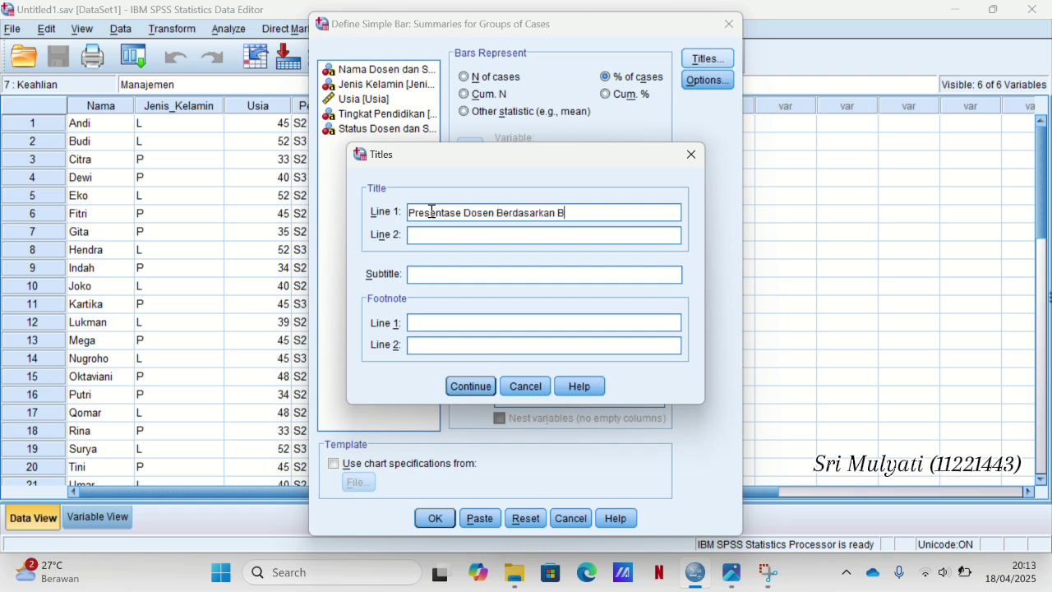
text(idang Kehali)
key(BackSpace)
key(BackSpace)
key(BackSpace)
text(hliannya)
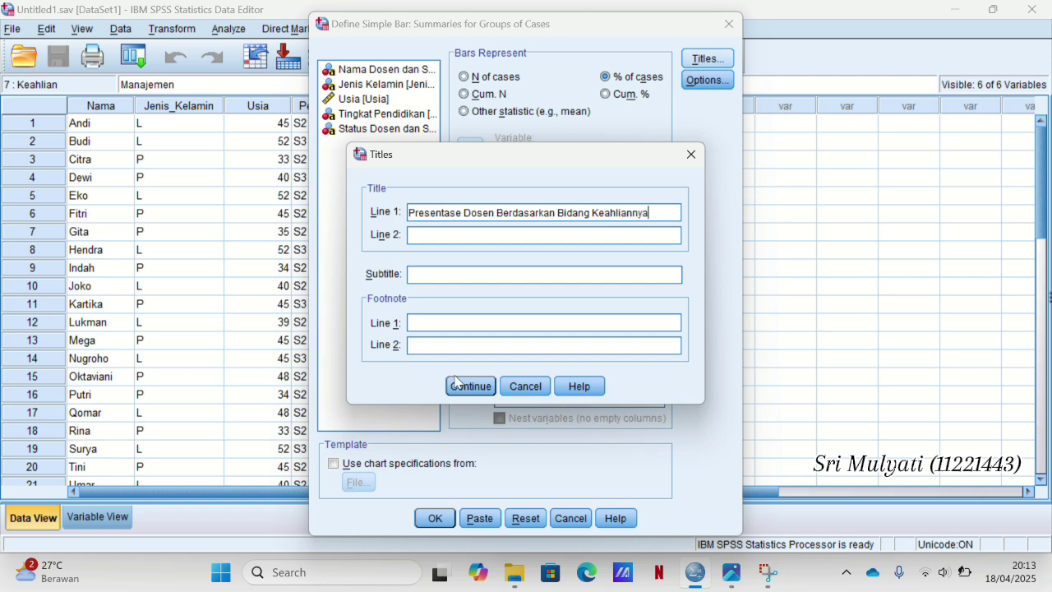
click(477, 393)
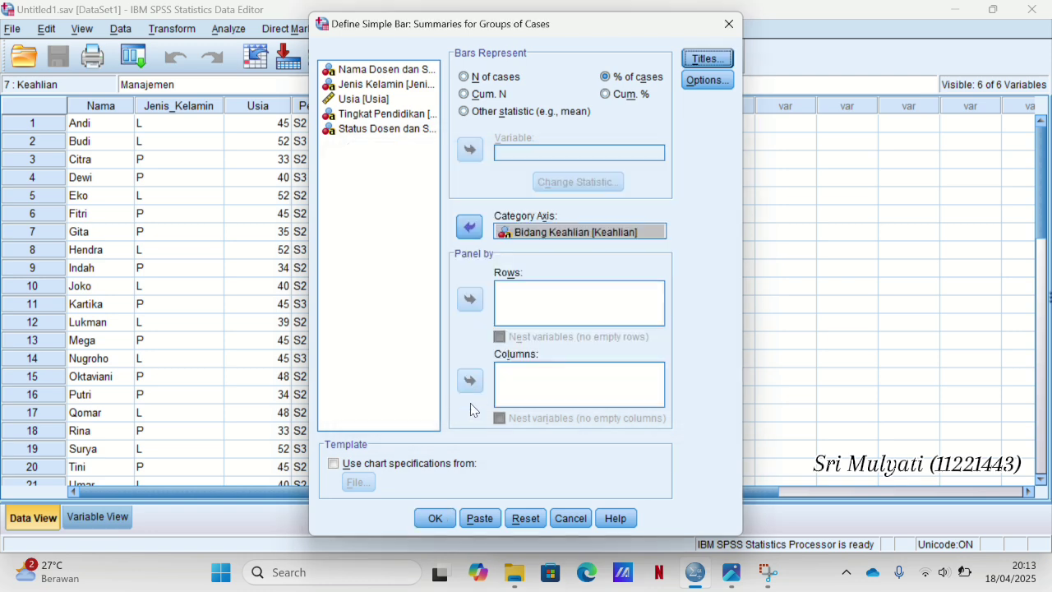
click(436, 519)
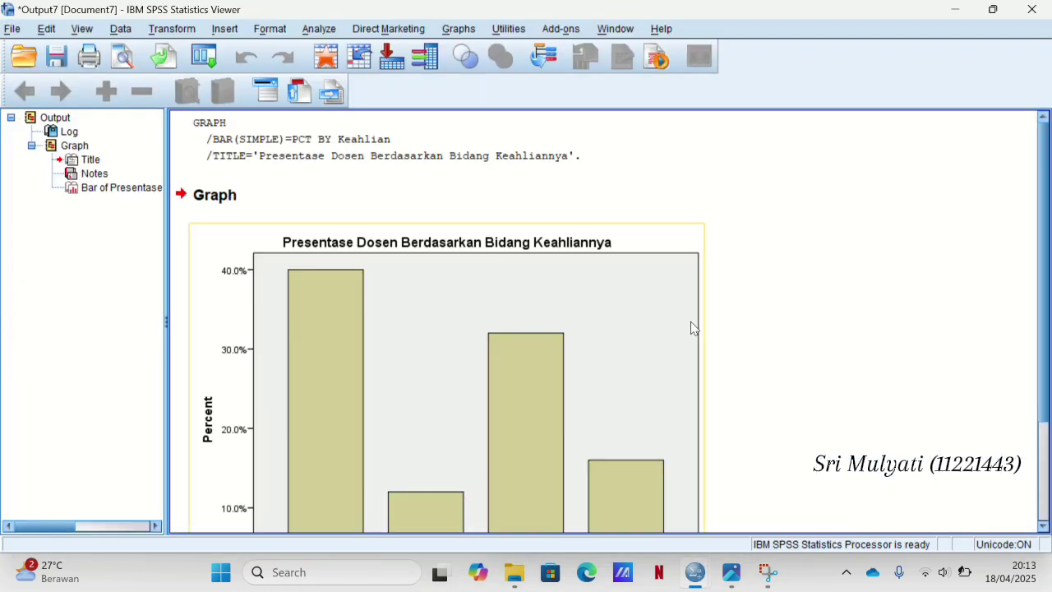
scroll(693, 328, down, 2)
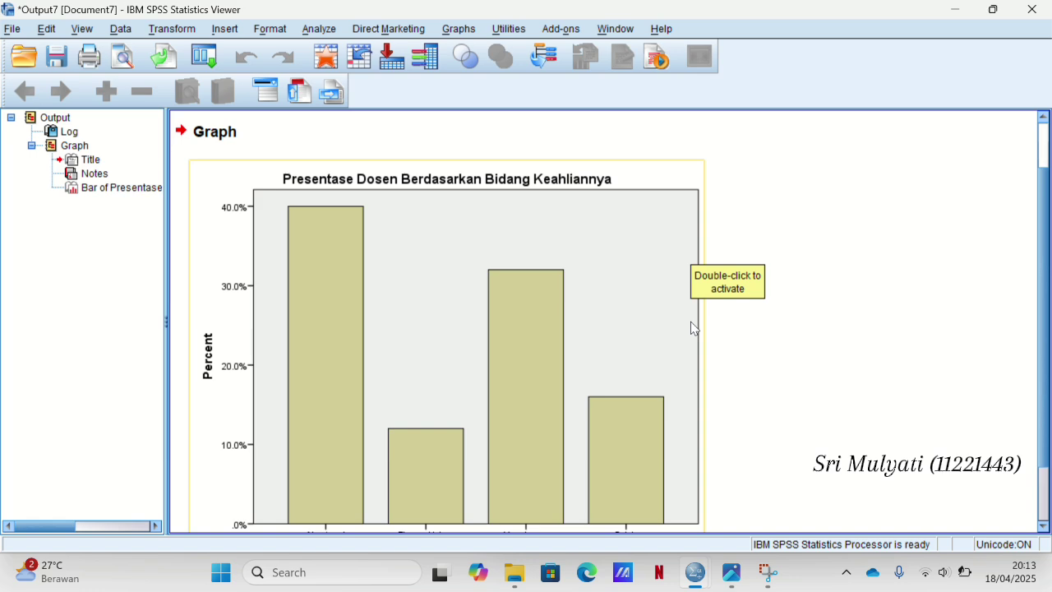
- Close the output window with the expertise bar chart without saving its contents
scroll(694, 329, up, 2)
click(1032, 10)
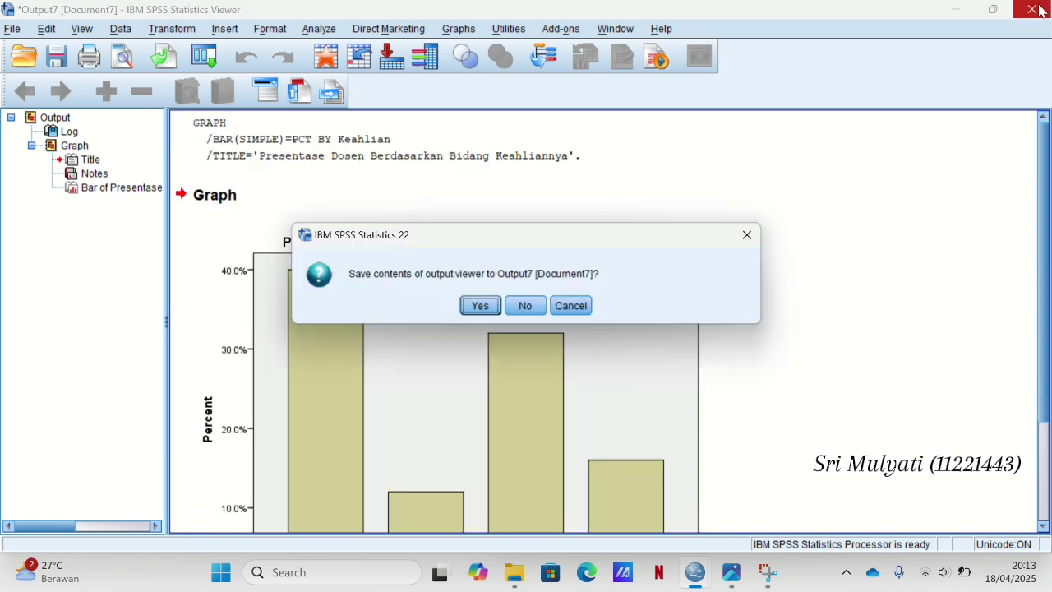
click(525, 307)
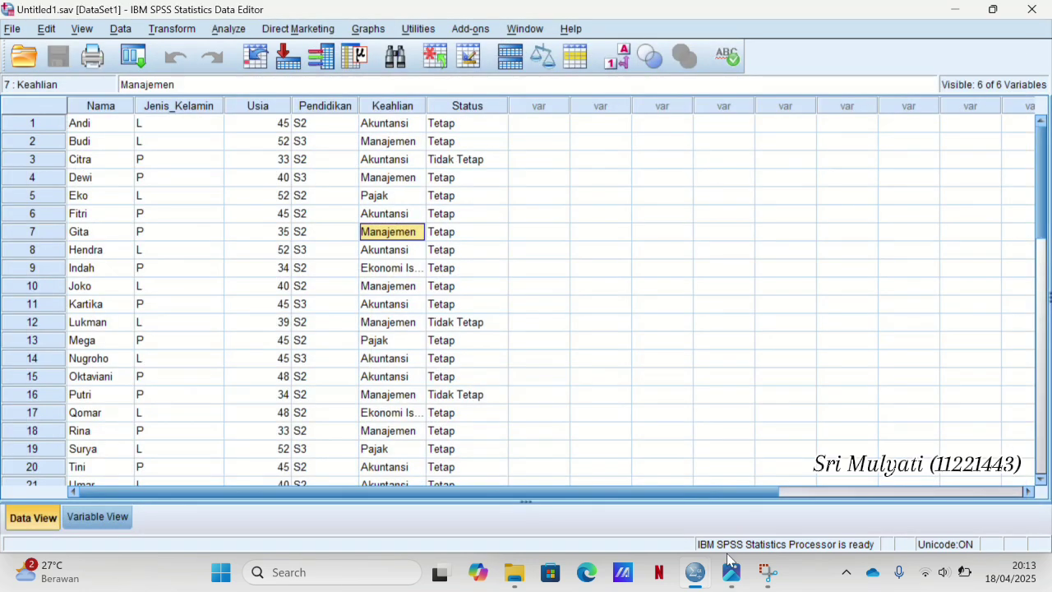
- Check the exercise sheet for task c and start defining another simple legacy bar chart with summaries for groups of cases
click(730, 576)
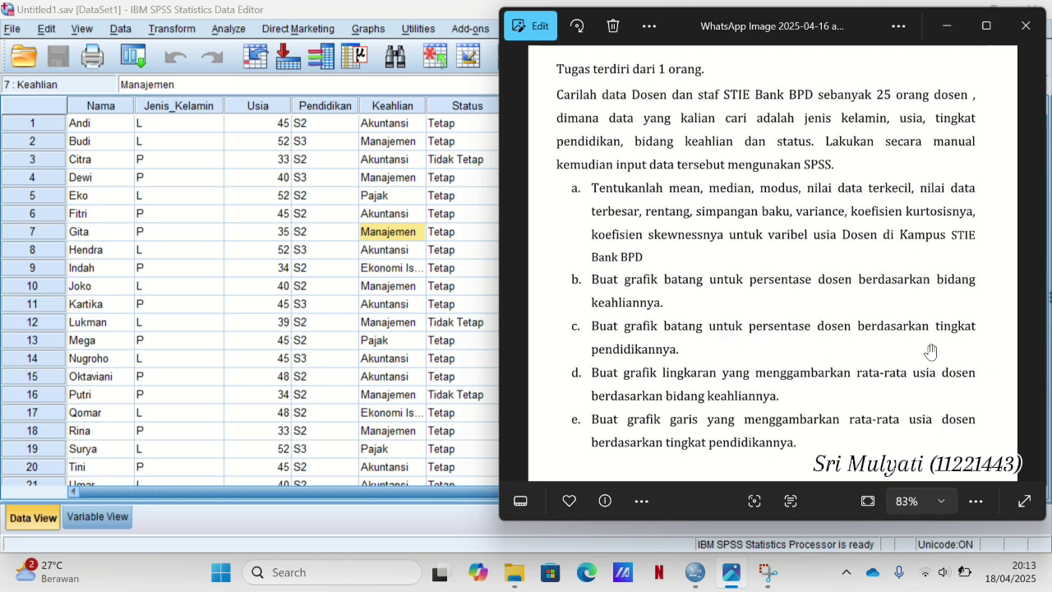
click(235, 197)
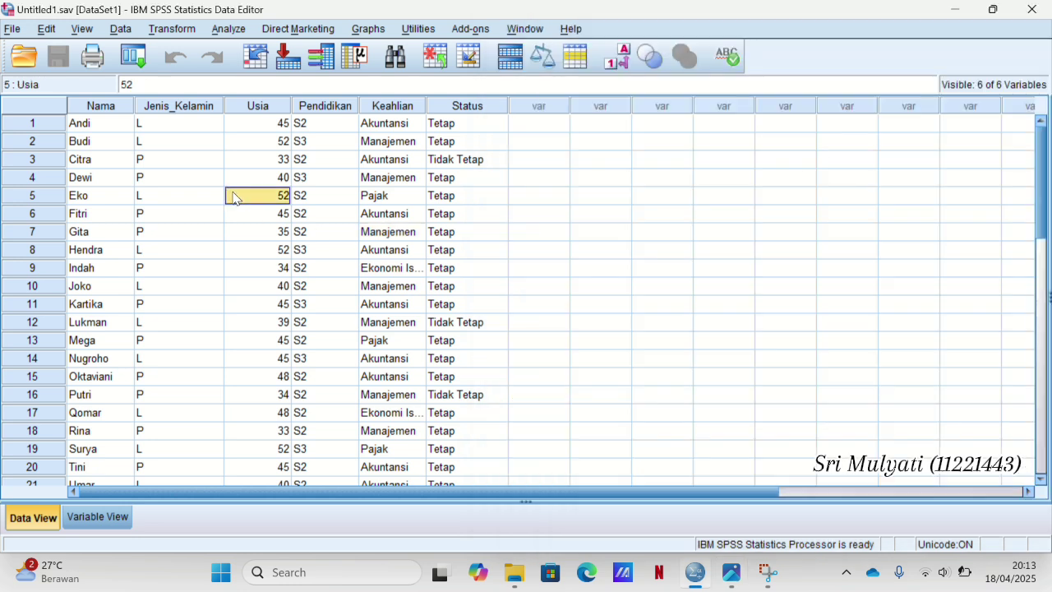
click(365, 31)
mouse_move(465, 130)
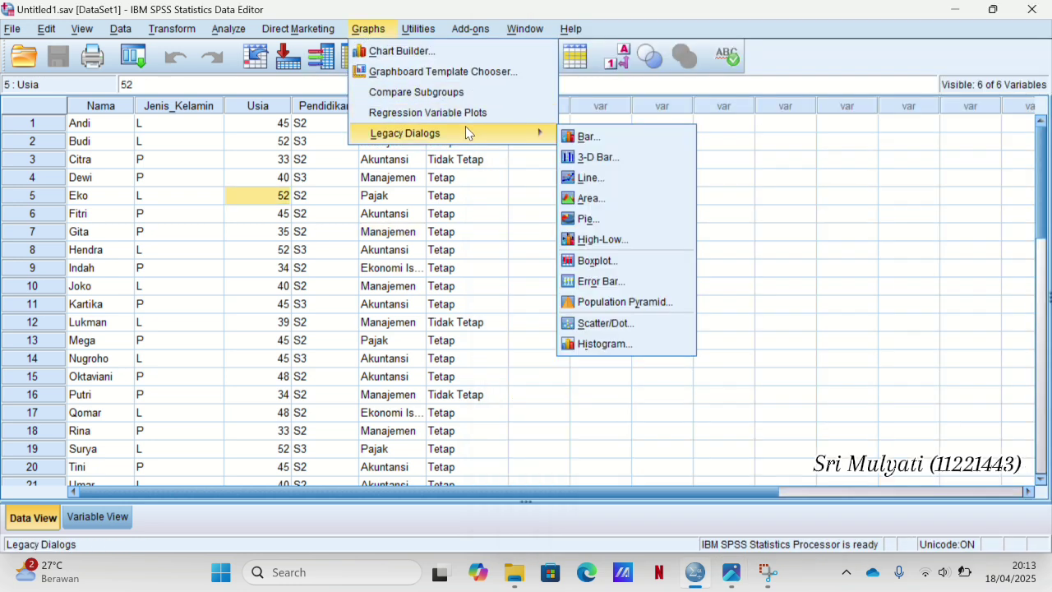
click(589, 139)
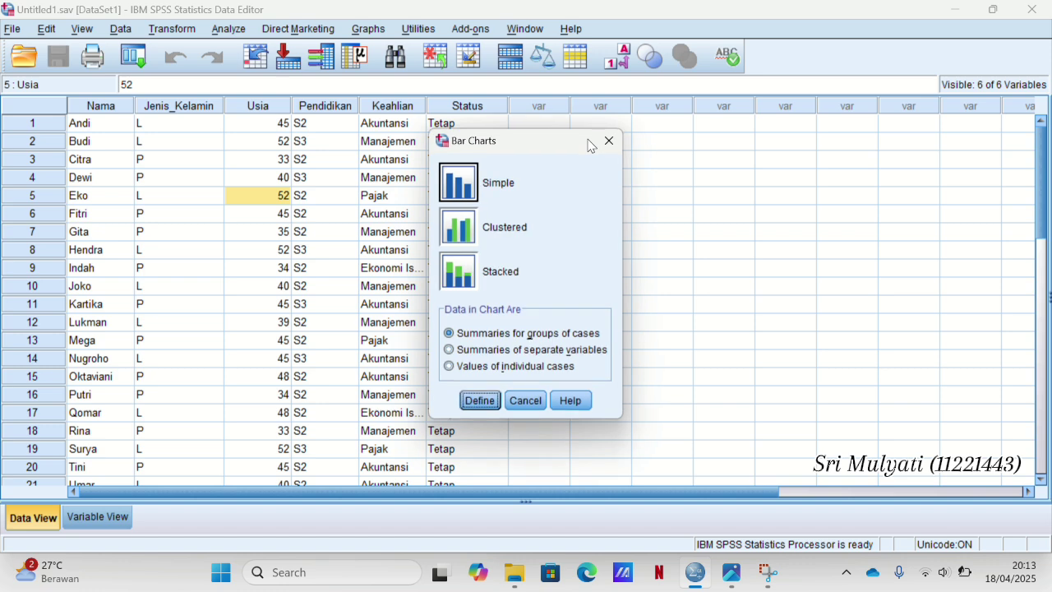
click(480, 401)
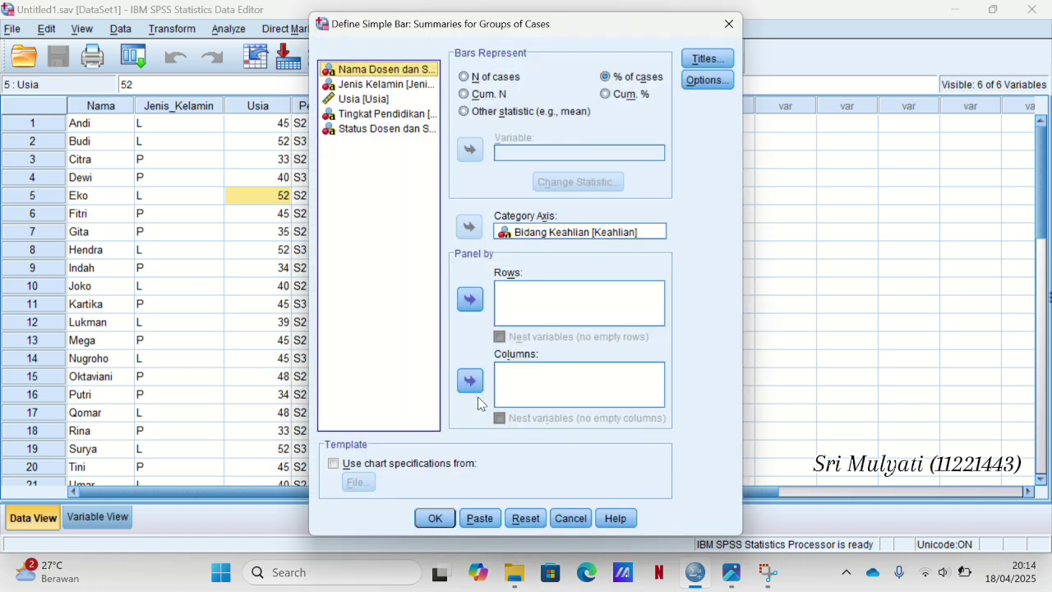
- Recheck the task sheet and replace Bidang Keahlian with Tingkat Pendidikan as the bar chart's category axis
click(734, 573)
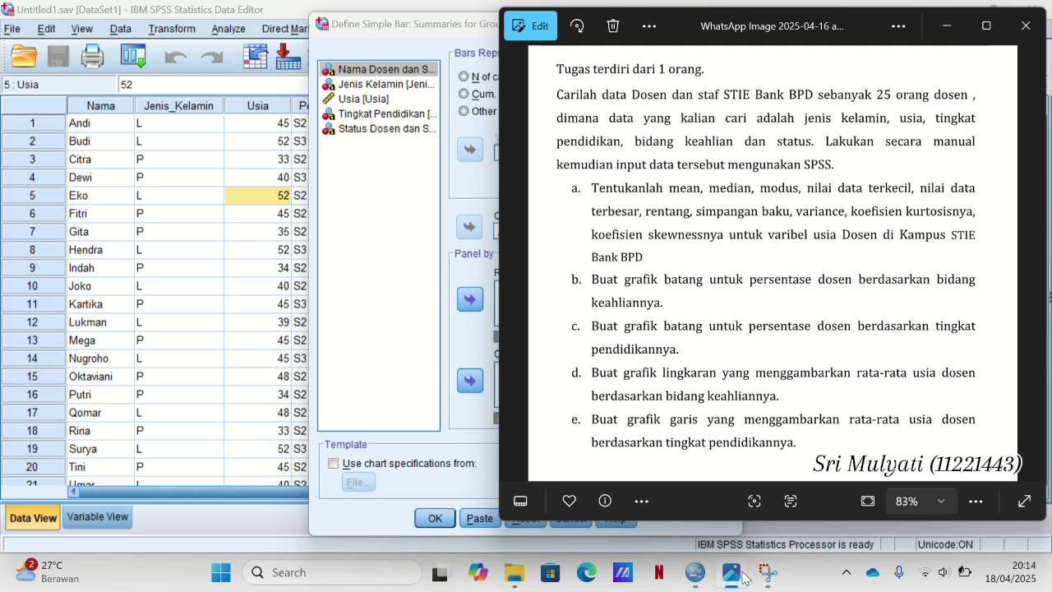
click(743, 575)
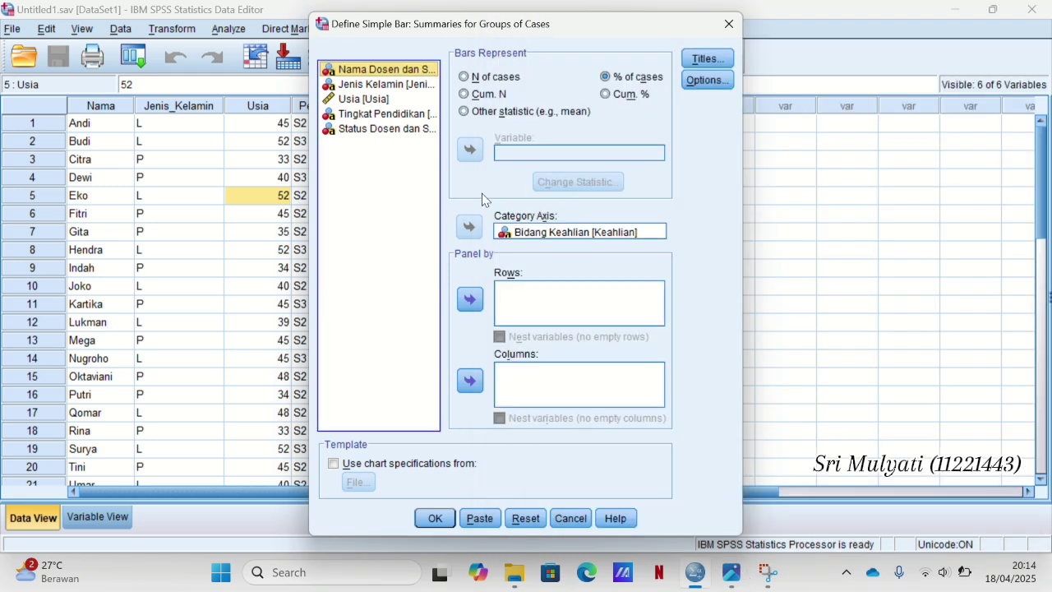
click(514, 234)
click(513, 237)
click(480, 231)
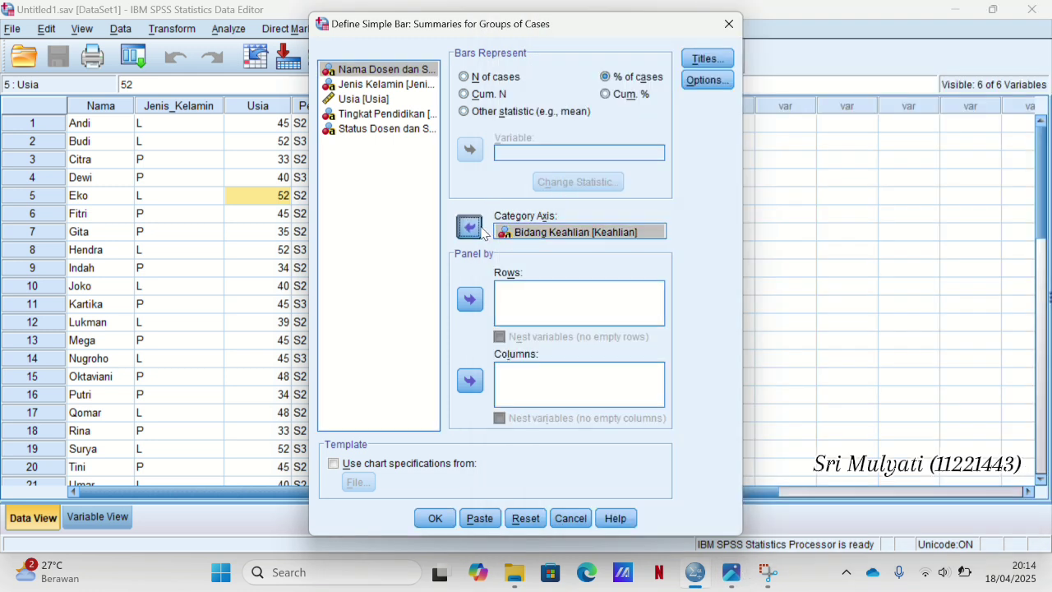
click(470, 227)
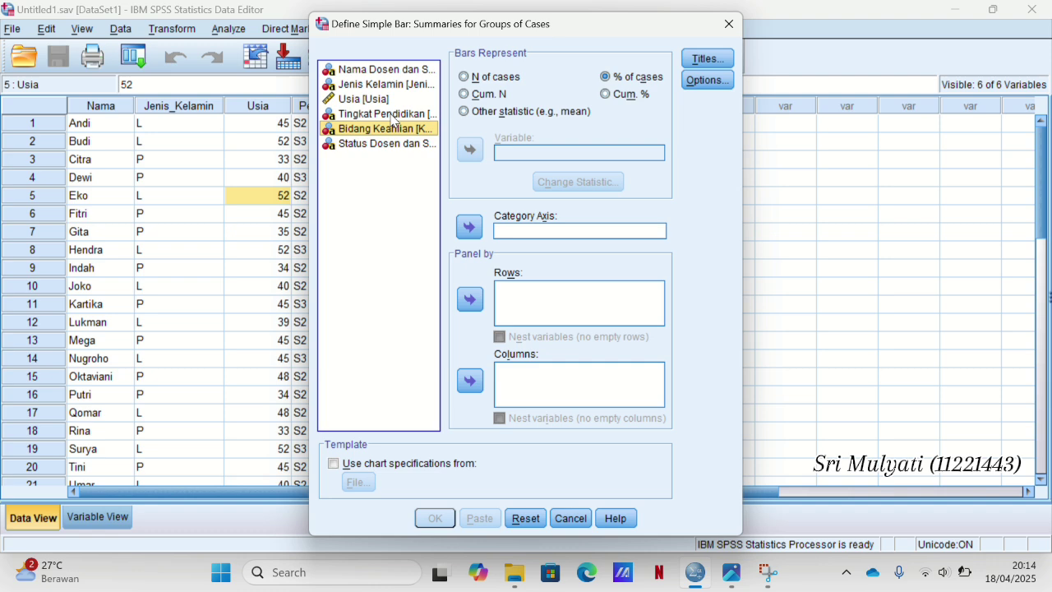
click(392, 115)
click(469, 227)
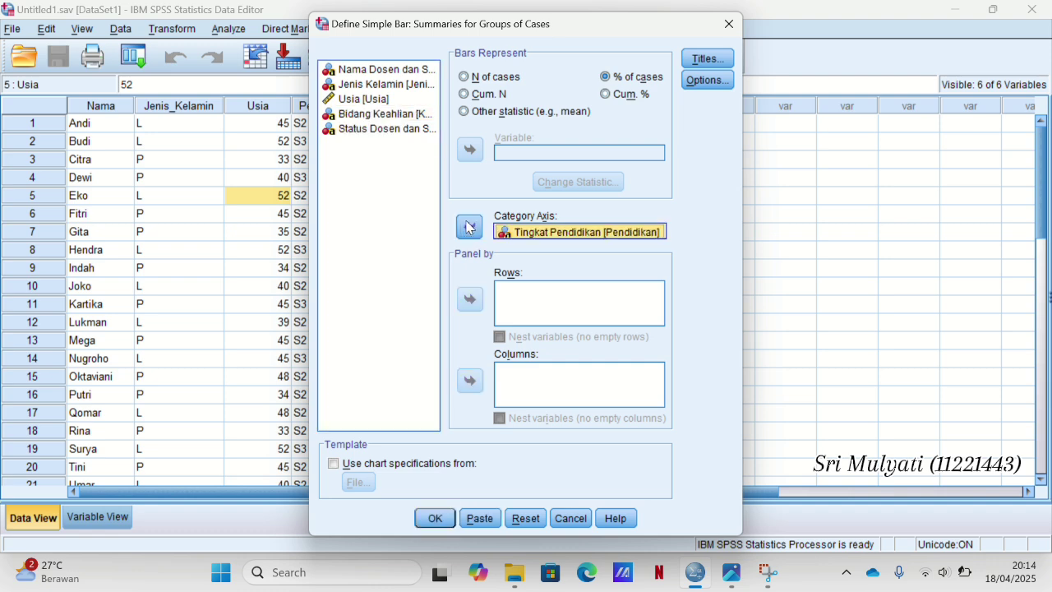
- Change the chart title to "Presentase Dosen Berdasarkan Tingkat Pendidikannya" and generate the bar chart in the output
click(707, 58)
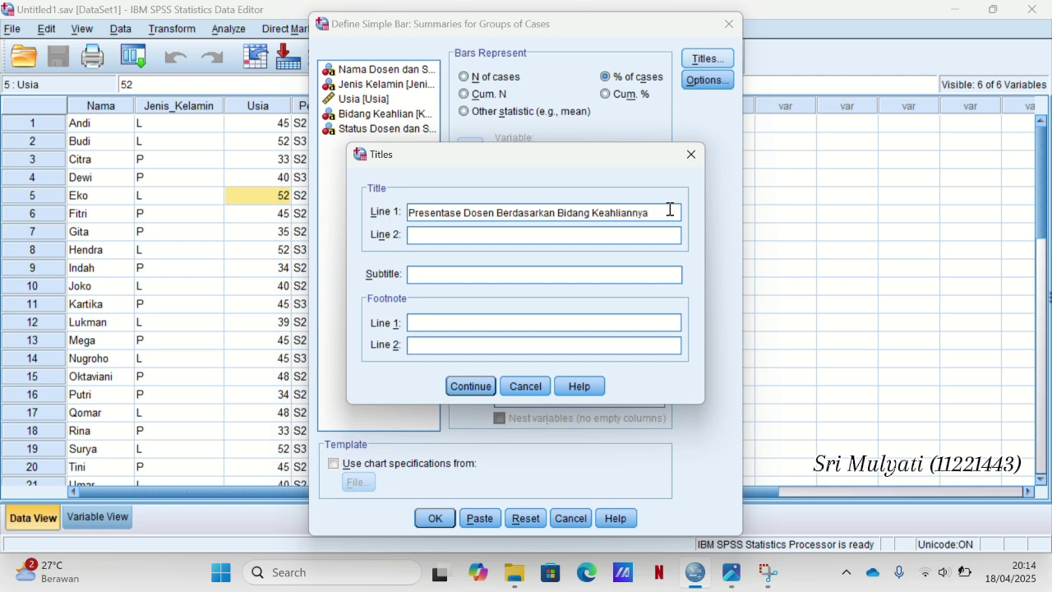
key(BackSpace)
key(BackSpace)
key(BackSpace)
key(BackSpace)
key(BackSpace)
key(BackSpace)
key(BackSpace)
key(BackSpace)
key(BackSpace)
key(BackSpace)
key(BackSpace)
key(BackSpace)
key(BackSpace)
key(BackSpace)
key(BackSpace)
key(BackSpace)
key(BackSpace)
key(BackSpace)
key(BackSpace)
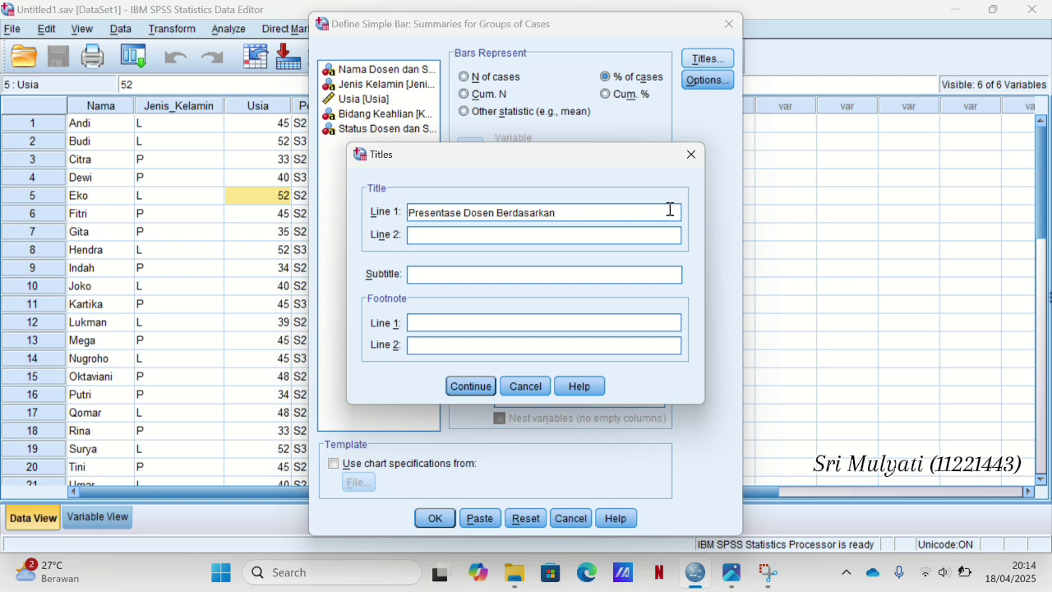
text(Tingkat Pendidikannya)
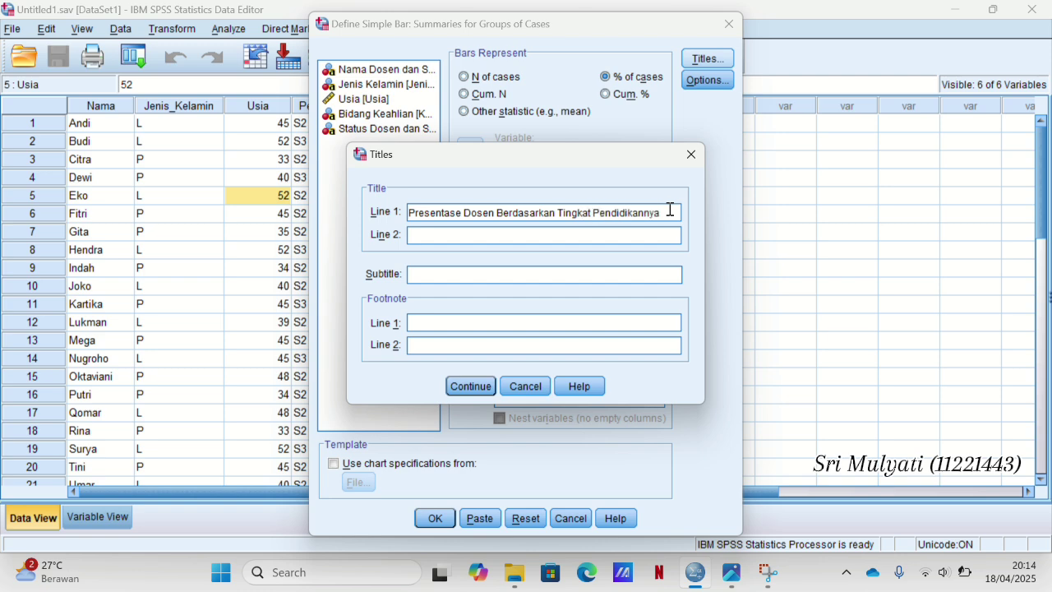
click(454, 390)
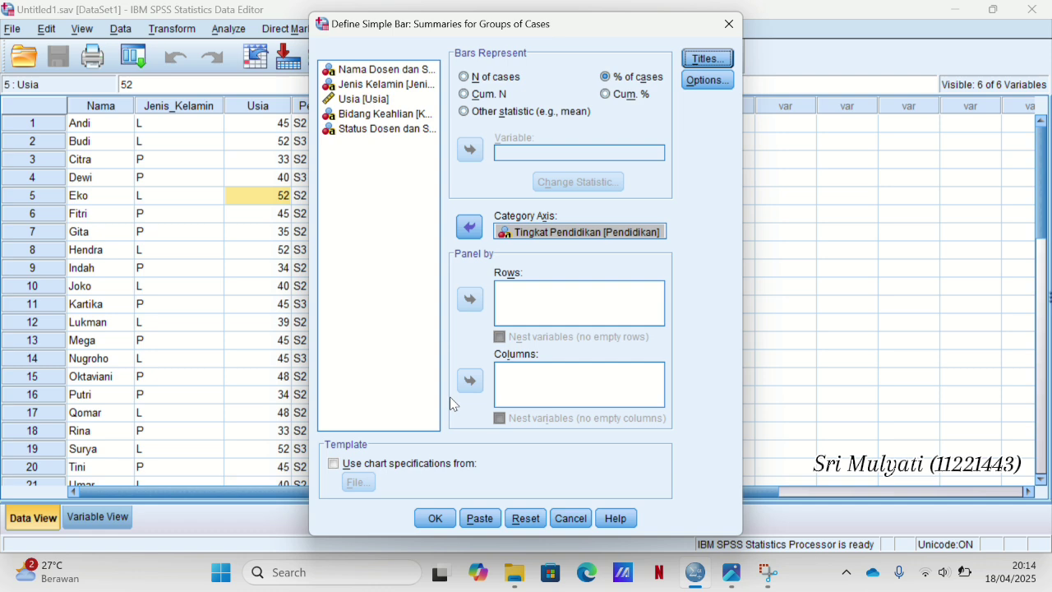
click(435, 518)
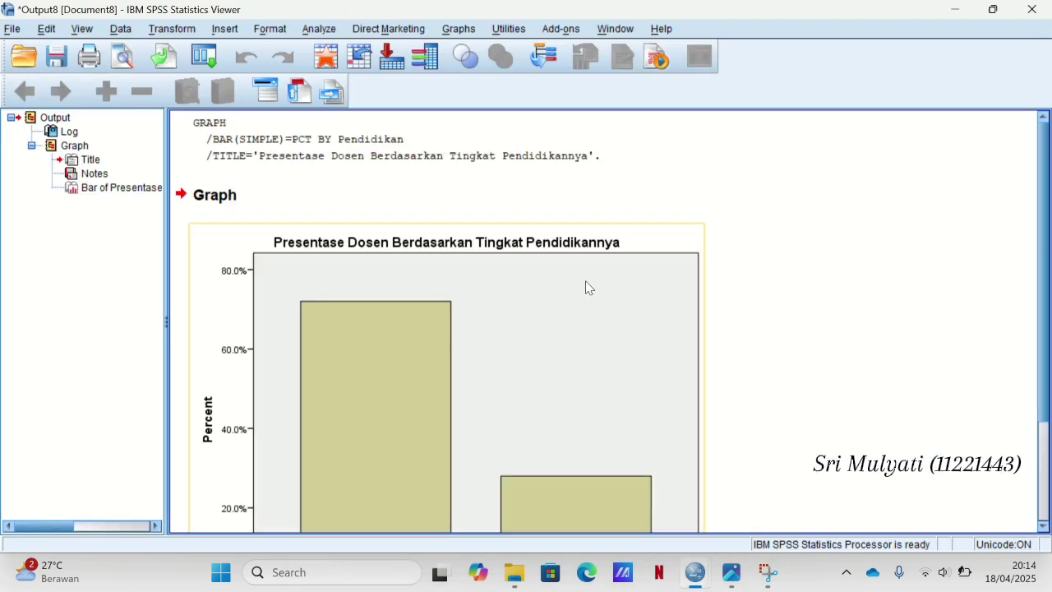
- Look over the education level bar chart and close its output window without saving
scroll(587, 287, down, 3)
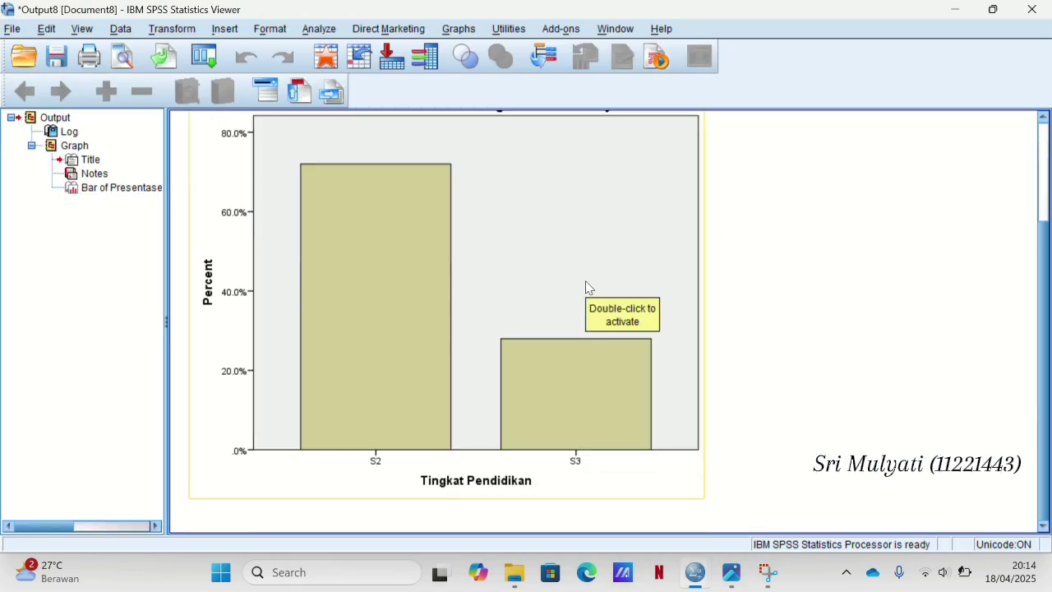
scroll(588, 288, up, 3)
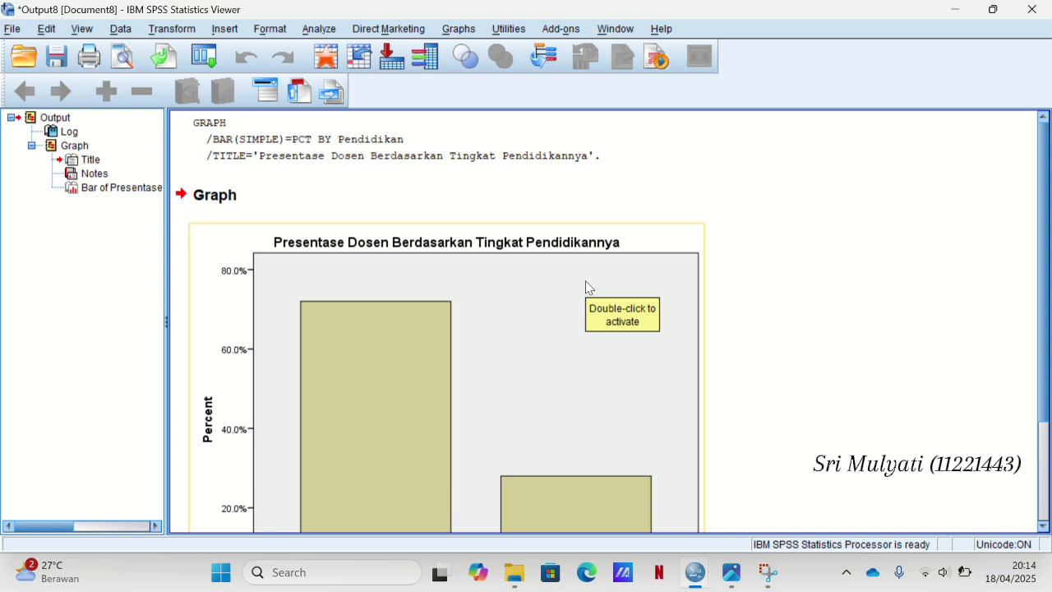
scroll(587, 287, down, 3)
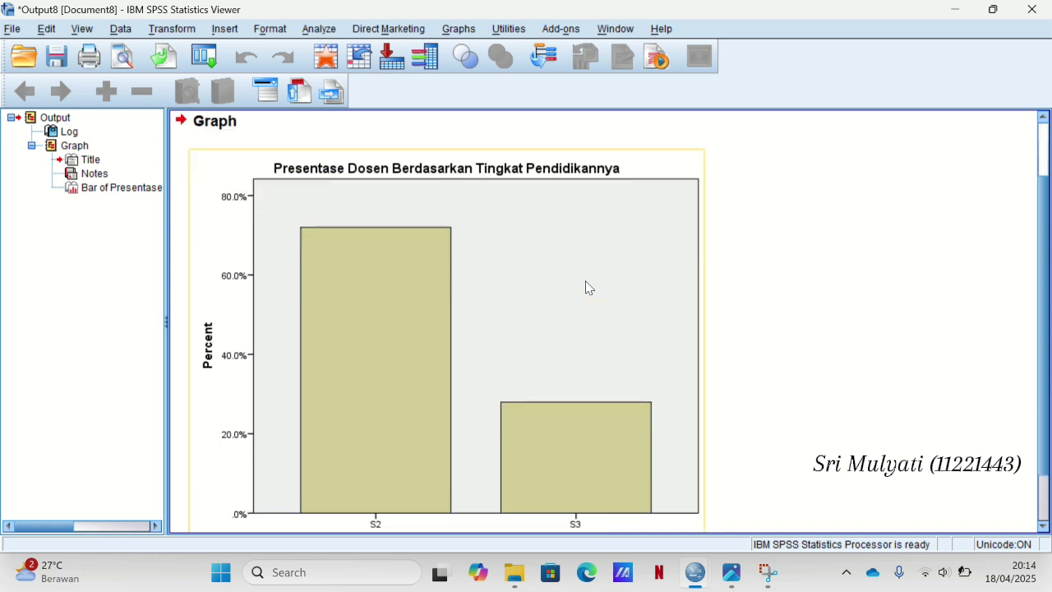
click(1031, 9)
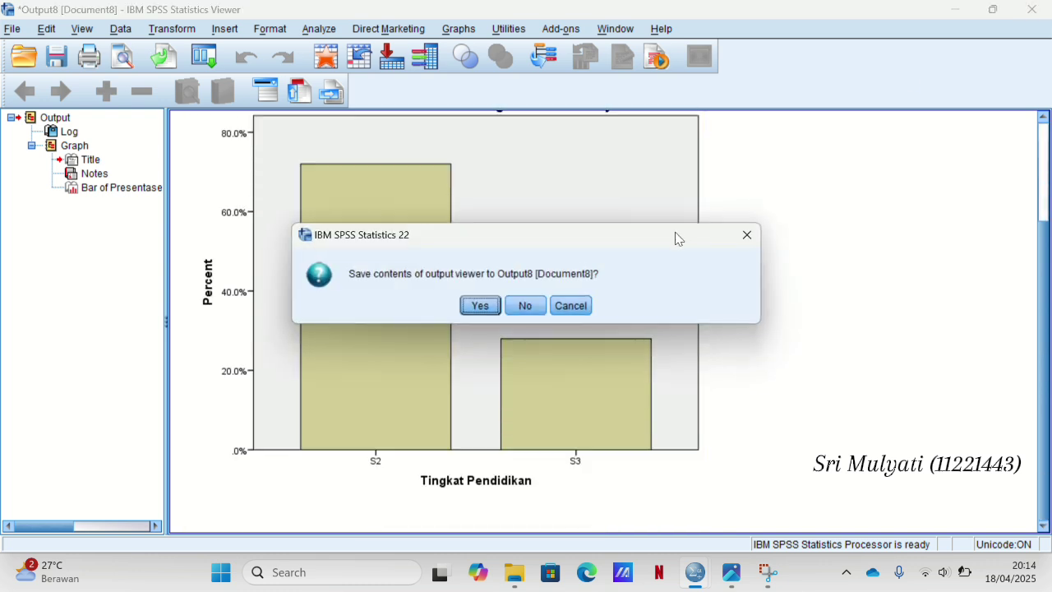
click(526, 306)
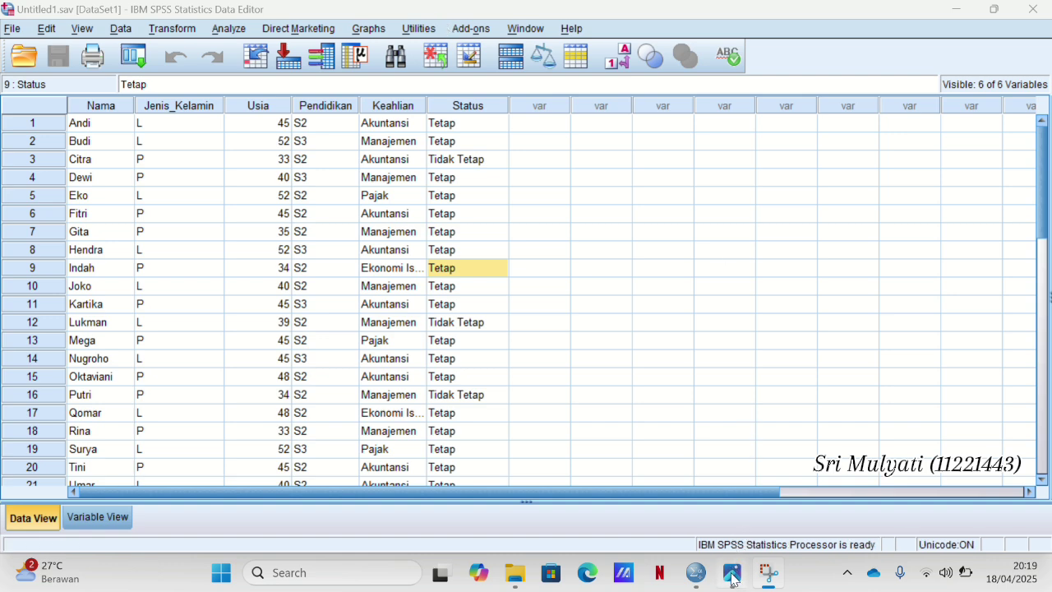
- Check the exercise sheet for task d and start defining a legacy pie chart with summaries for groups of cases
click(733, 576)
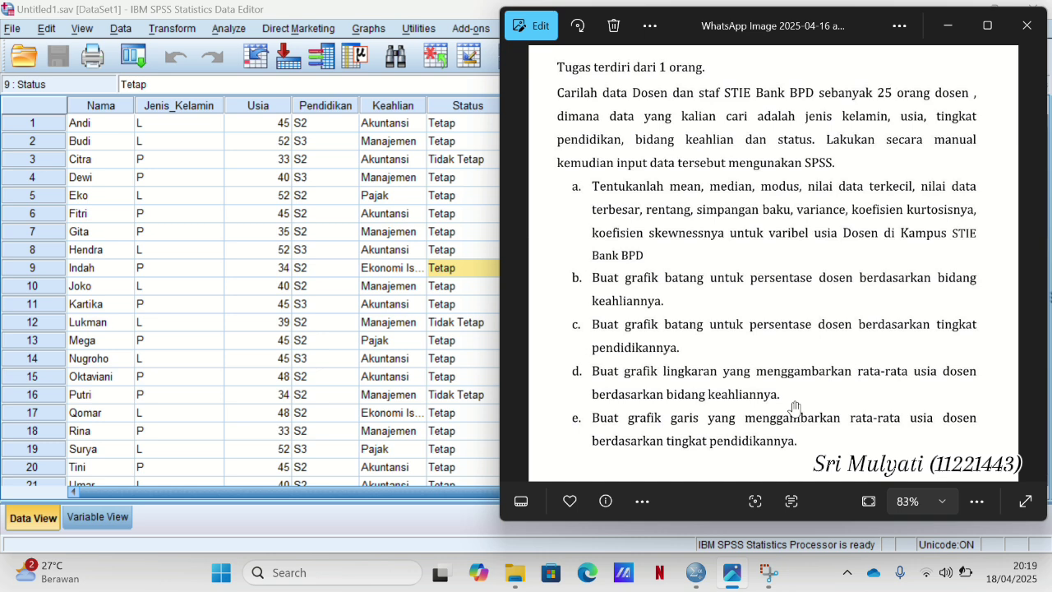
click(465, 293)
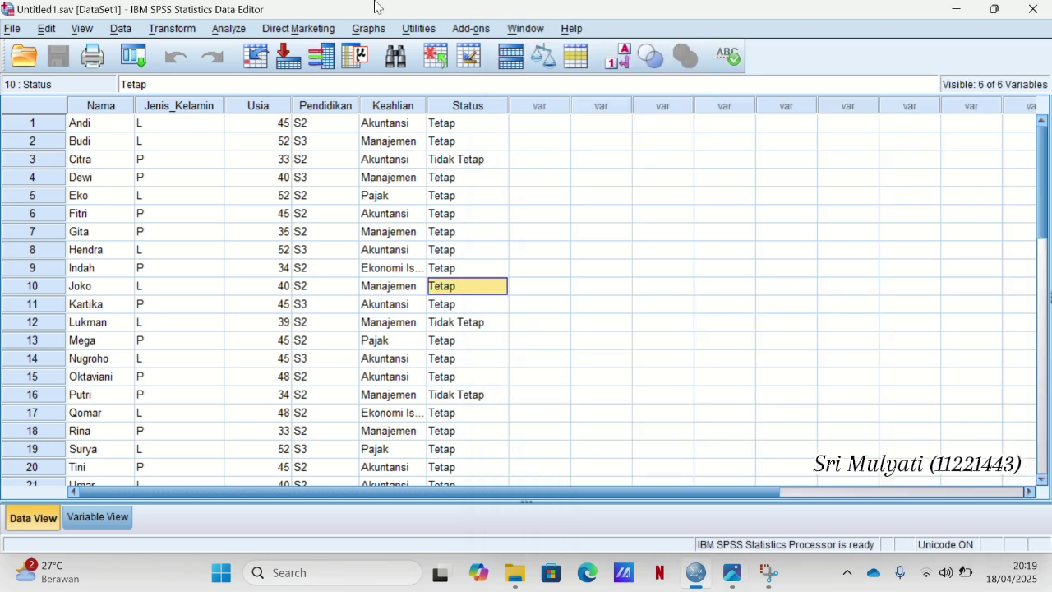
click(368, 30)
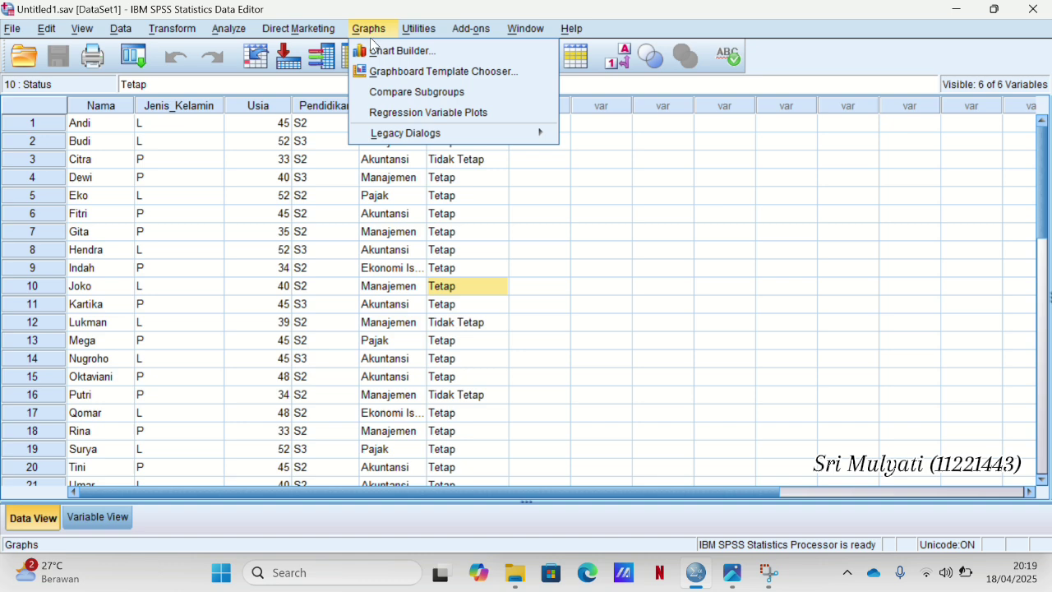
mouse_move(452, 138)
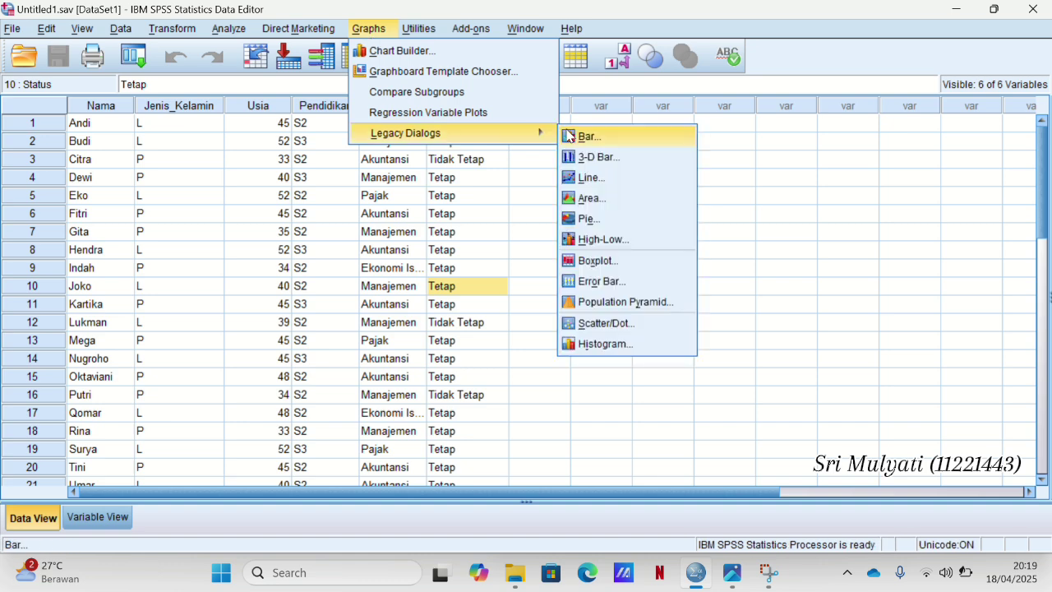
click(595, 220)
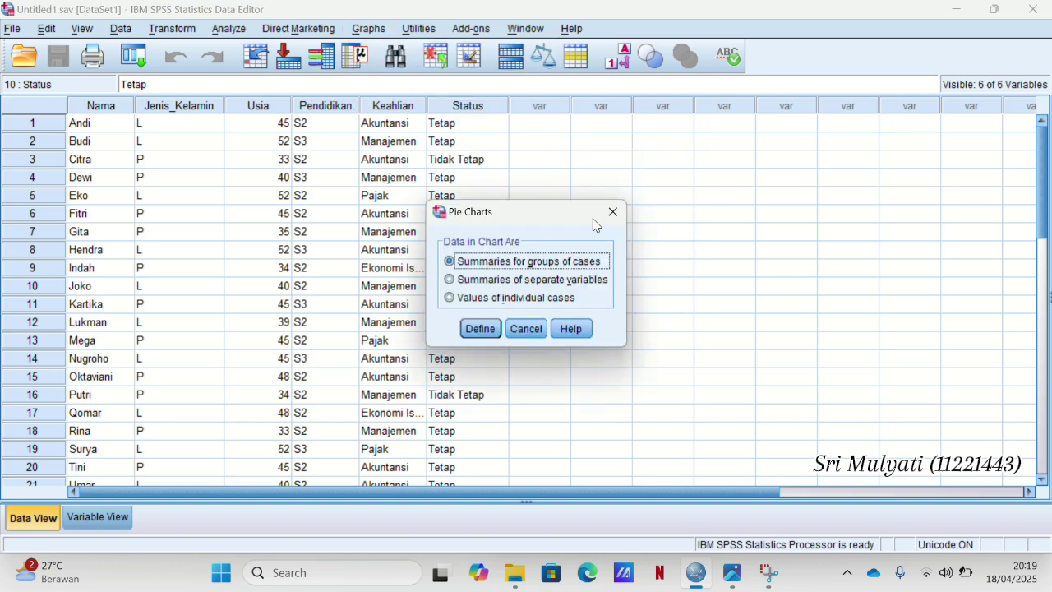
click(481, 329)
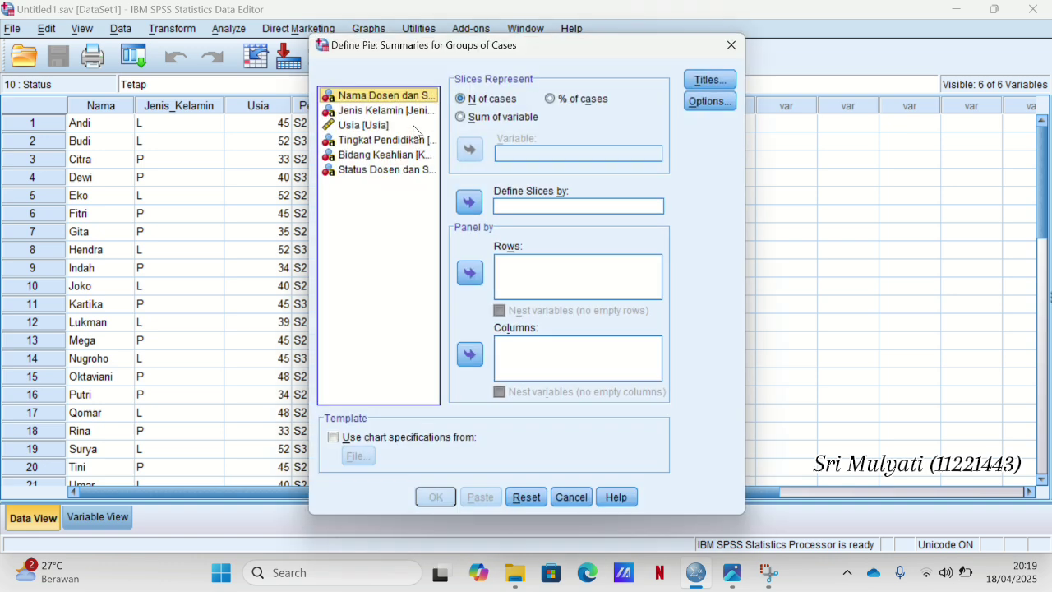
- Make the pie slices represent the sum of the variable Usia and define the slices by Bidang Keahlian
click(463, 121)
click(383, 127)
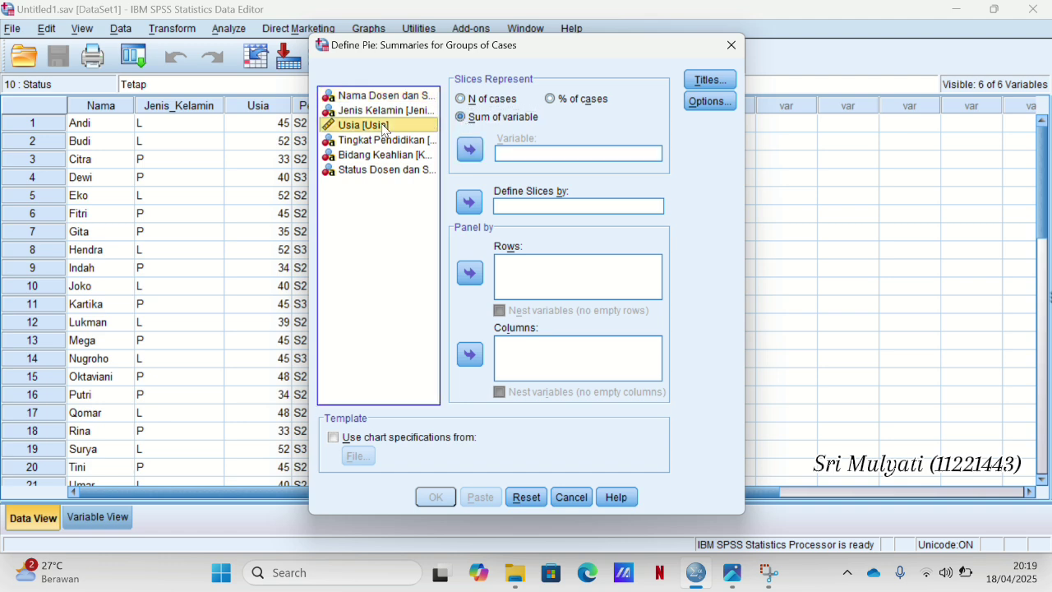
click(467, 158)
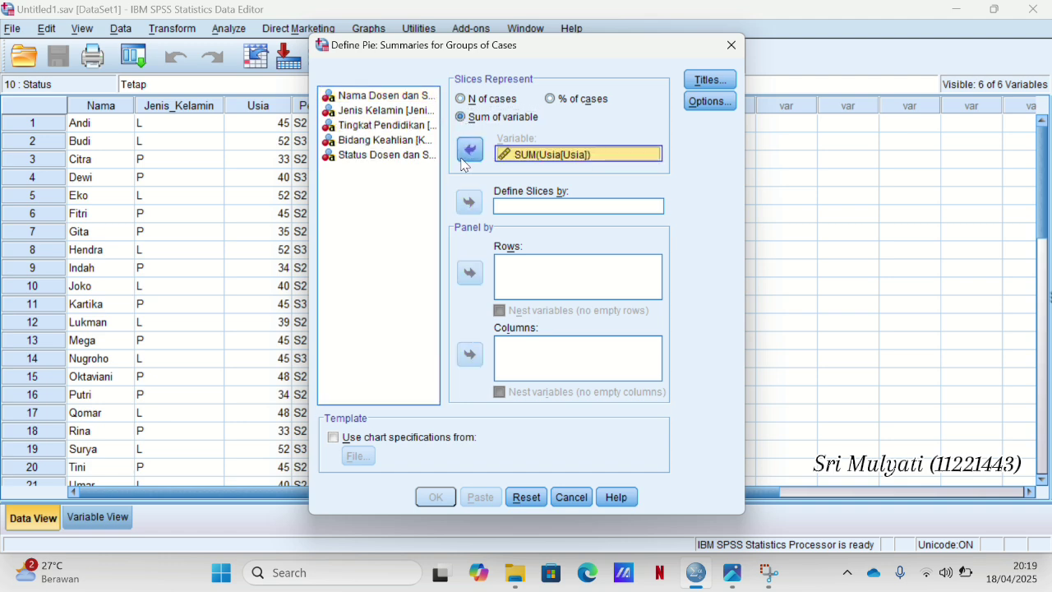
click(414, 141)
click(470, 207)
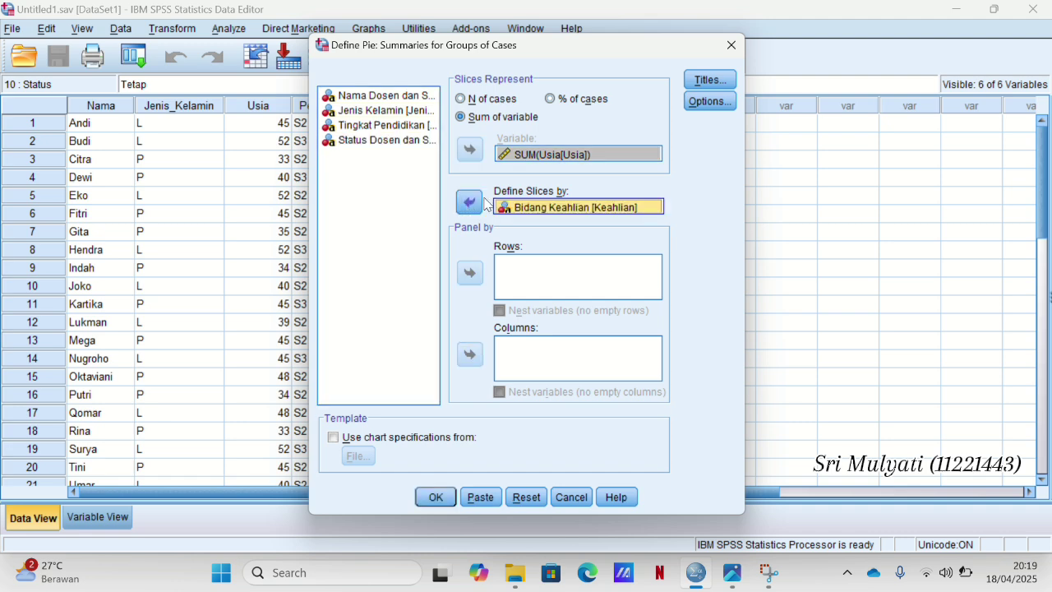
- Title the pie chart "Rata-rata Usia Dosen Berdasarkan Bidang Keahlian"
click(723, 82)
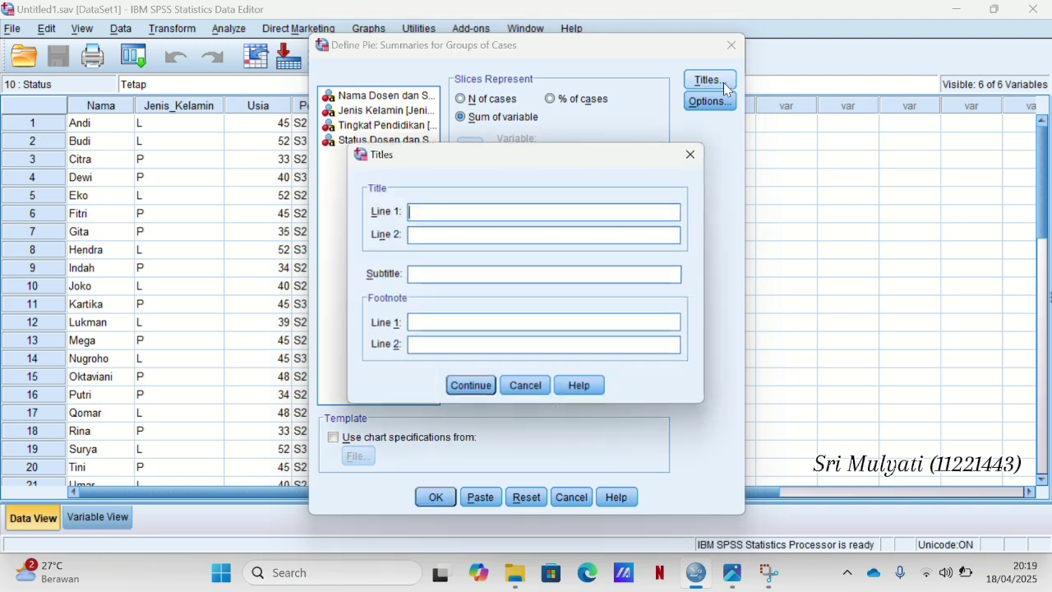
text(Rat)
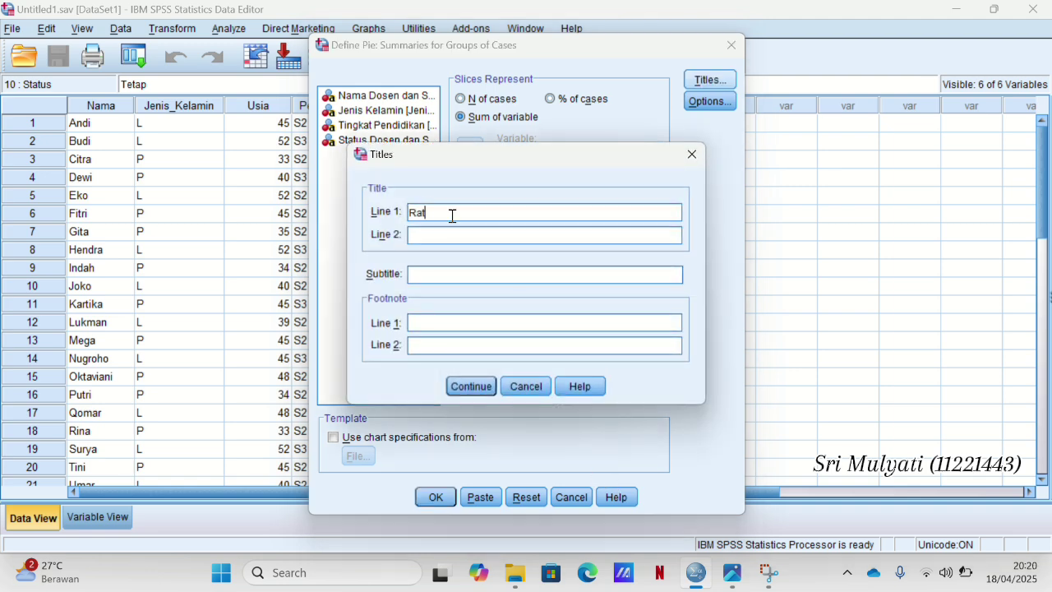
text(a-rata Usia Dosen Berdasarkan Bidang )
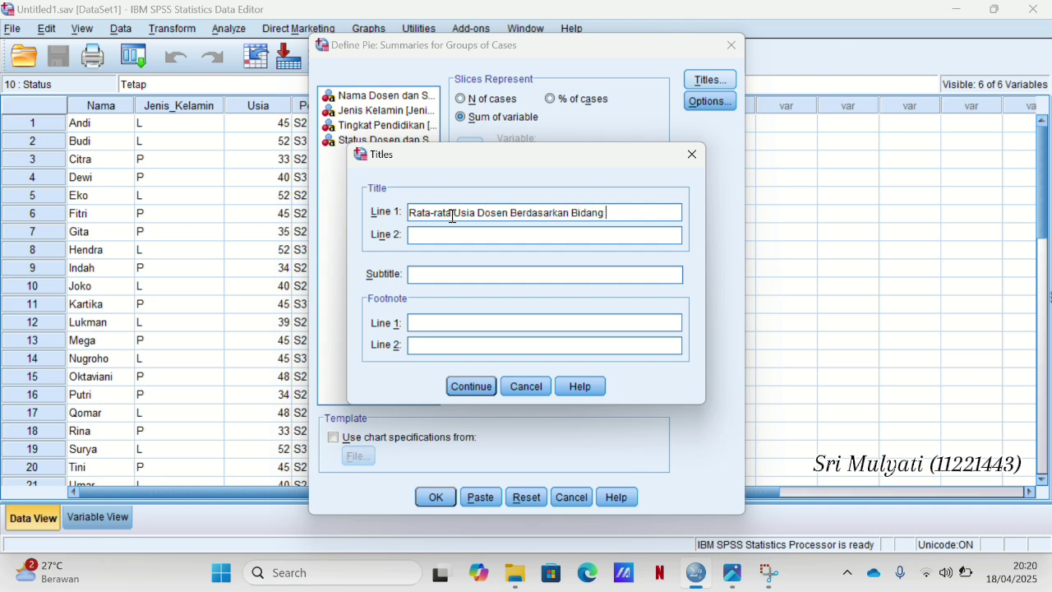
text(Kehal)
key(BackSpace)
key(BackSpace)
key(BackSpace)
text(ahlian)
click(466, 391)
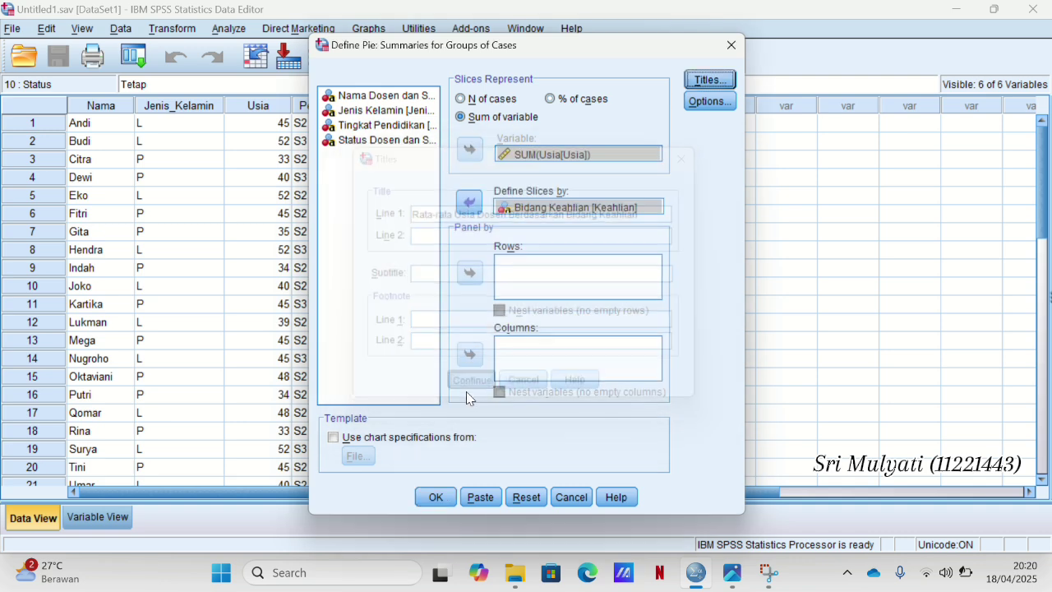
- Generate the pie chart of lecturers' age by expertise and close its output window without saving
click(451, 500)
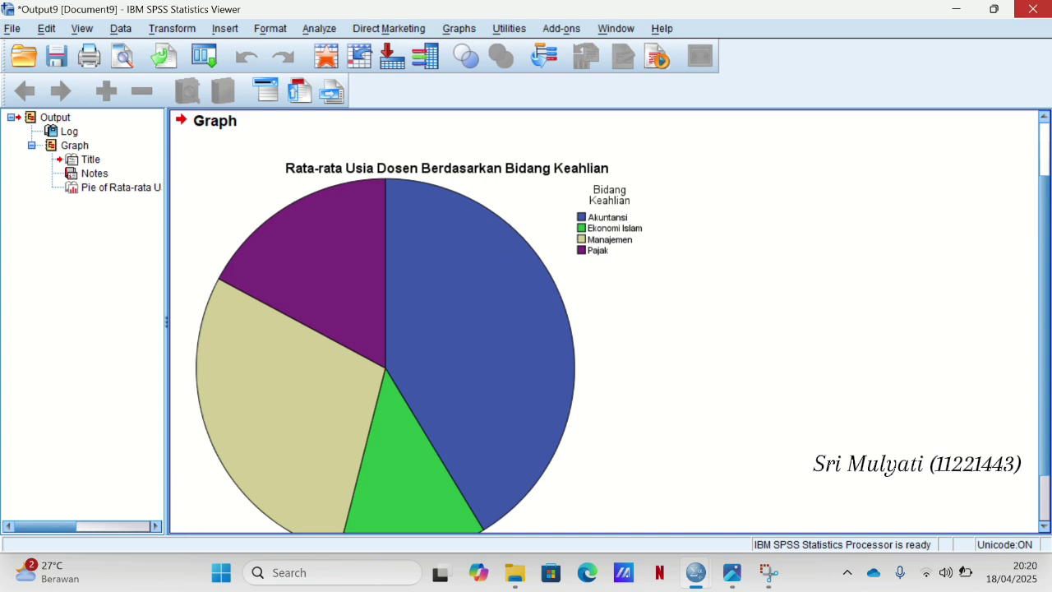
click(1033, 9)
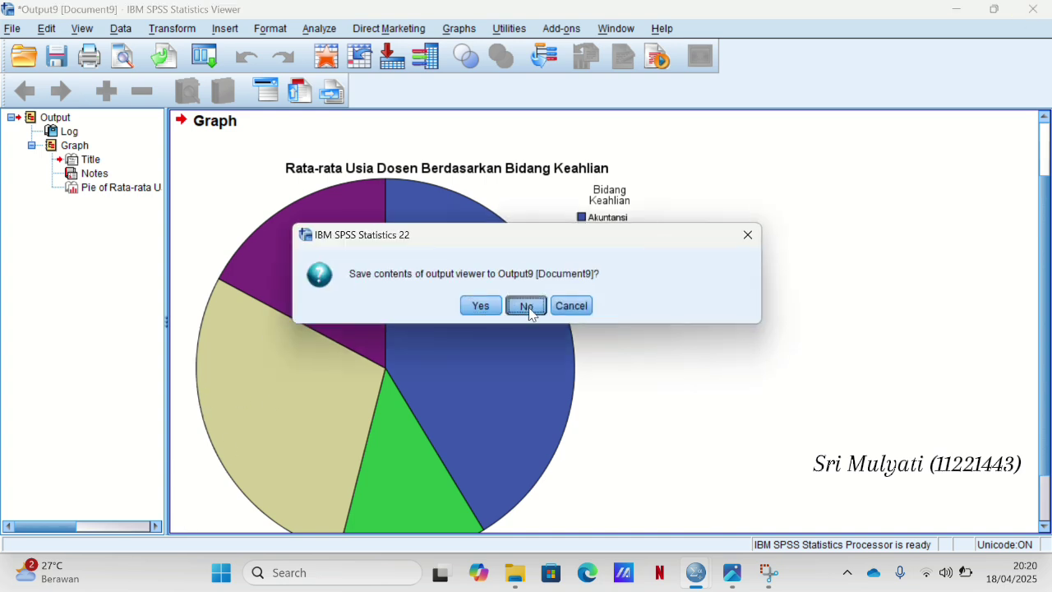
click(527, 306)
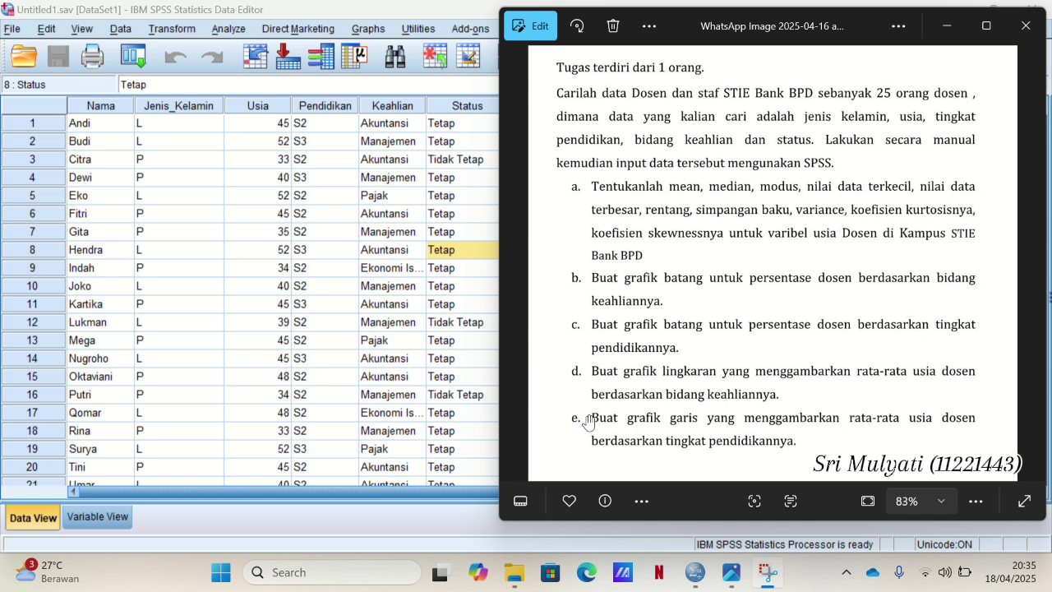
- Return from the exercise sheet to the data and start defining a simple legacy line chart with values of individual cases
click(333, 267)
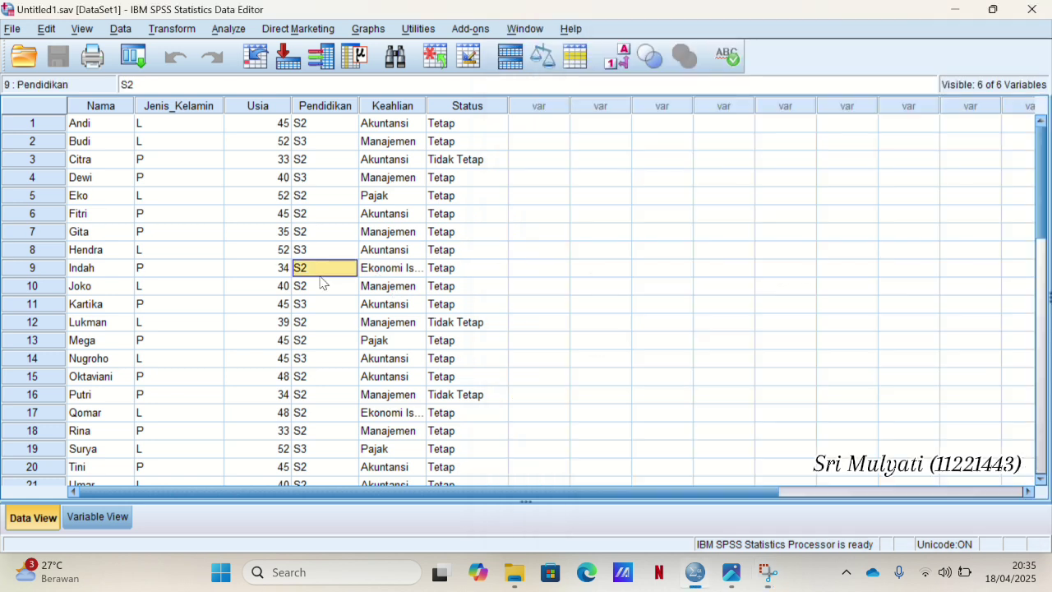
click(370, 27)
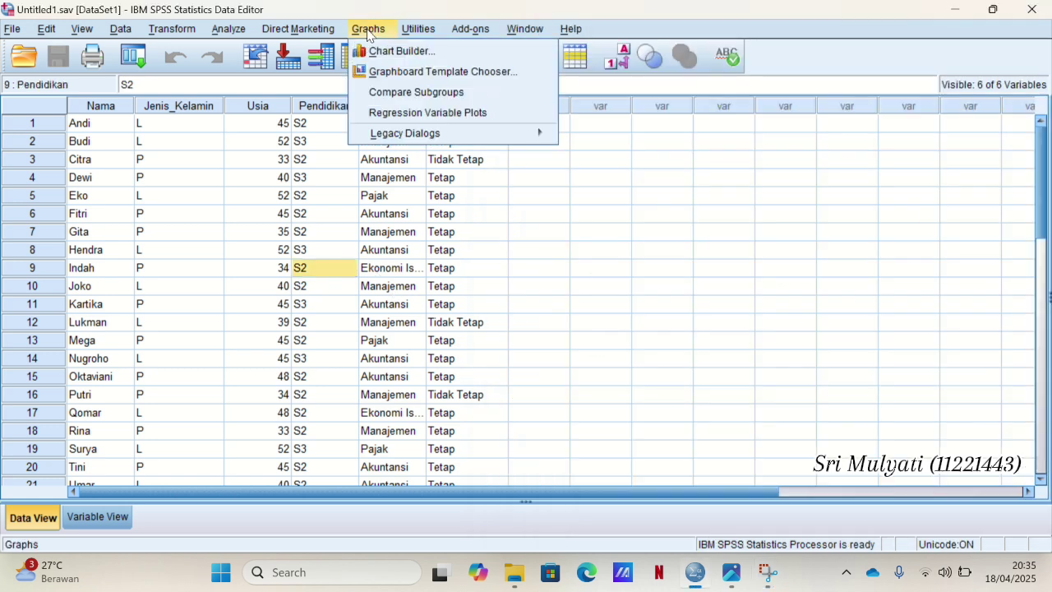
mouse_move(473, 136)
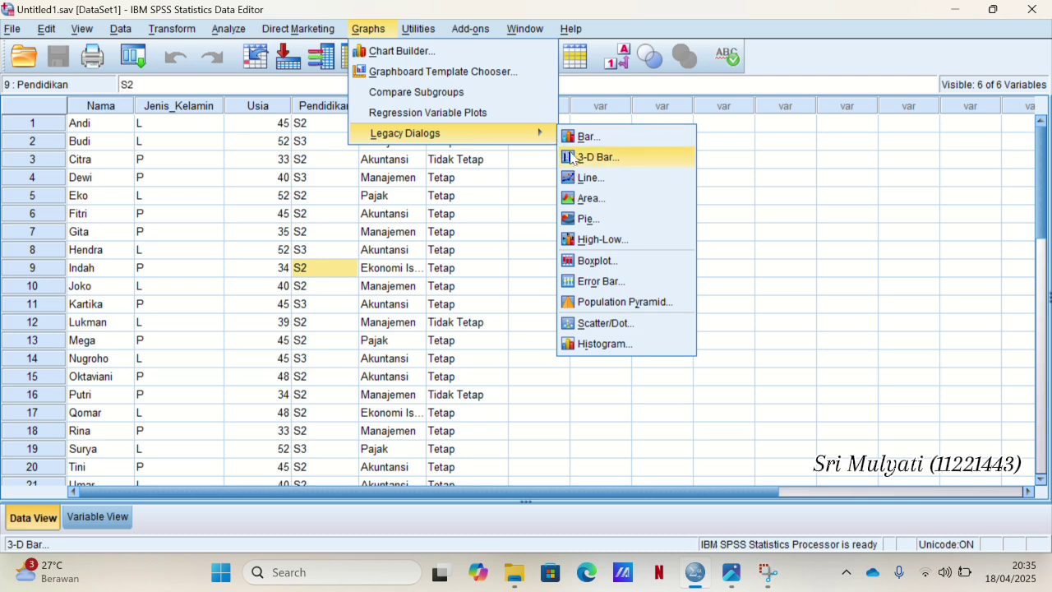
click(589, 178)
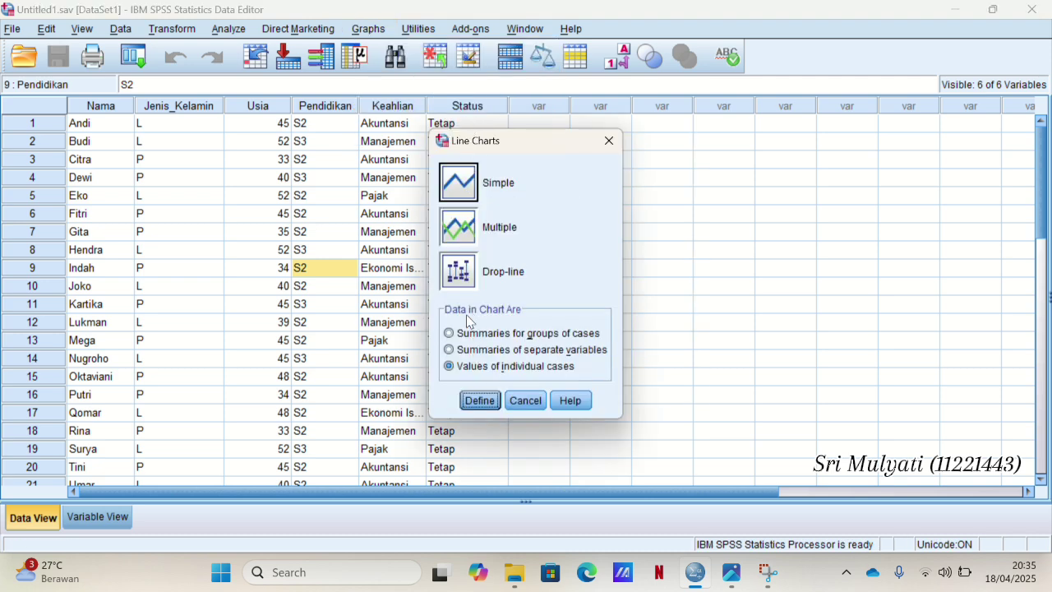
click(477, 410)
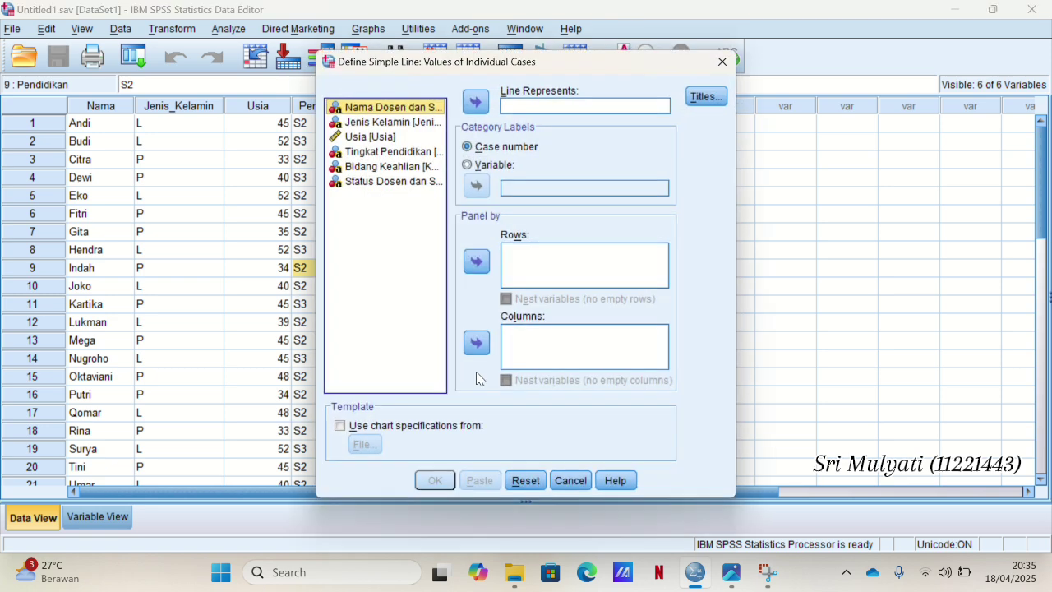
- Make the line represent Usia and label the categories by the variable Tingkat Pendidikan
click(390, 143)
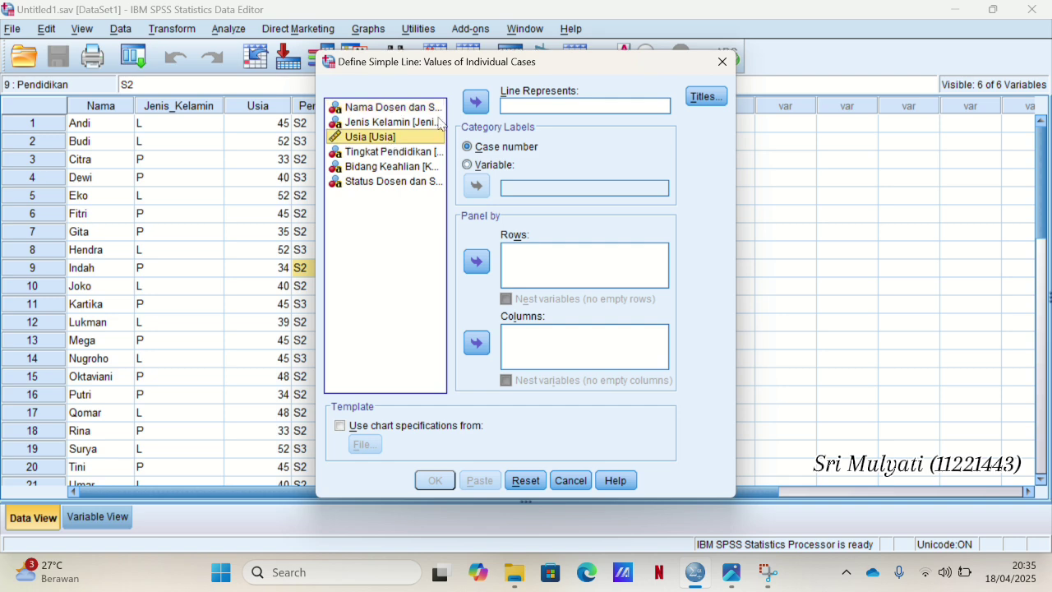
click(477, 102)
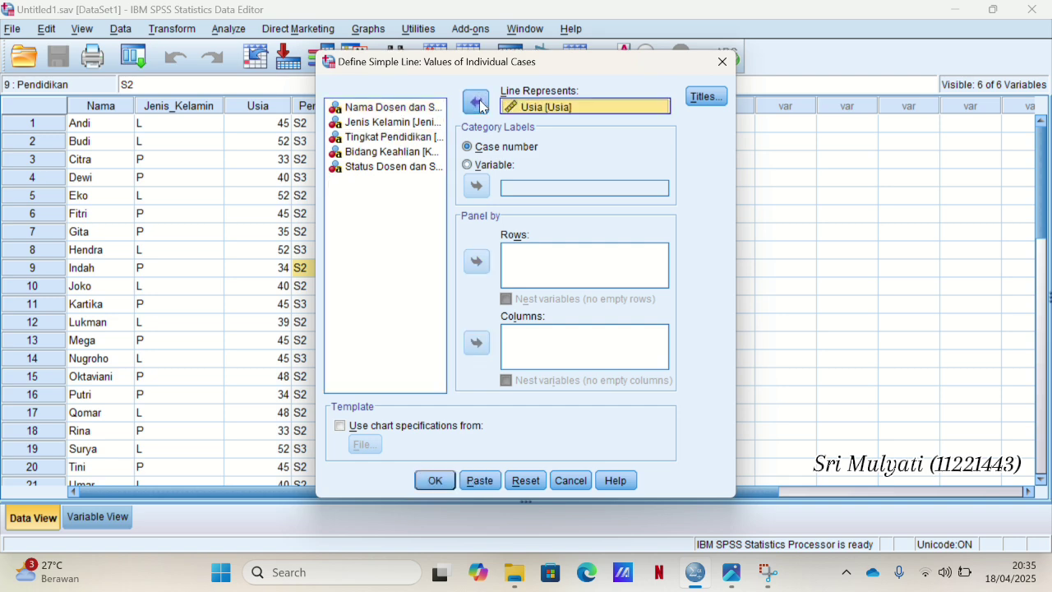
click(470, 166)
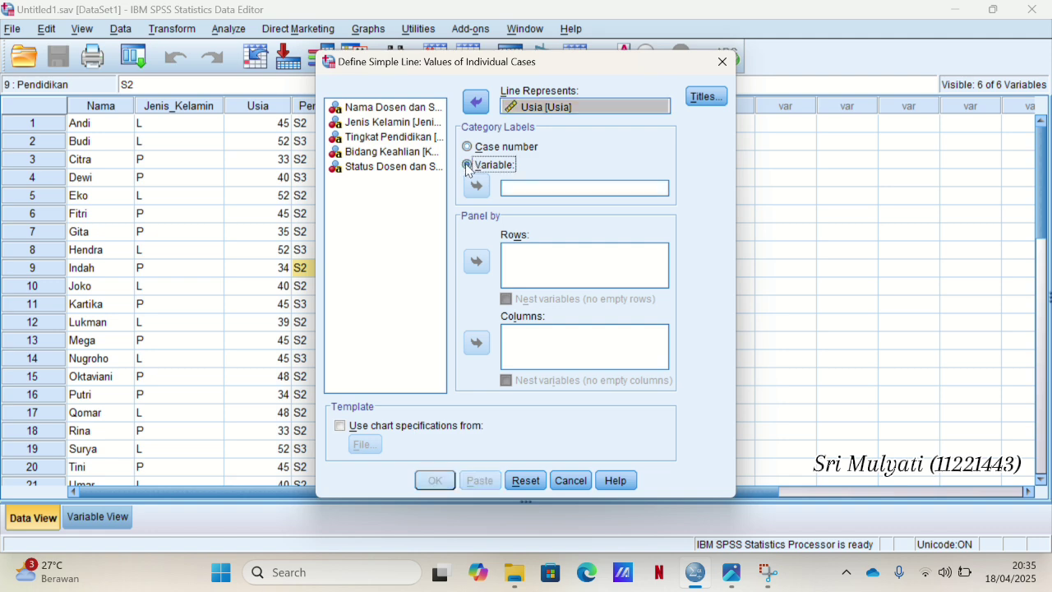
click(411, 138)
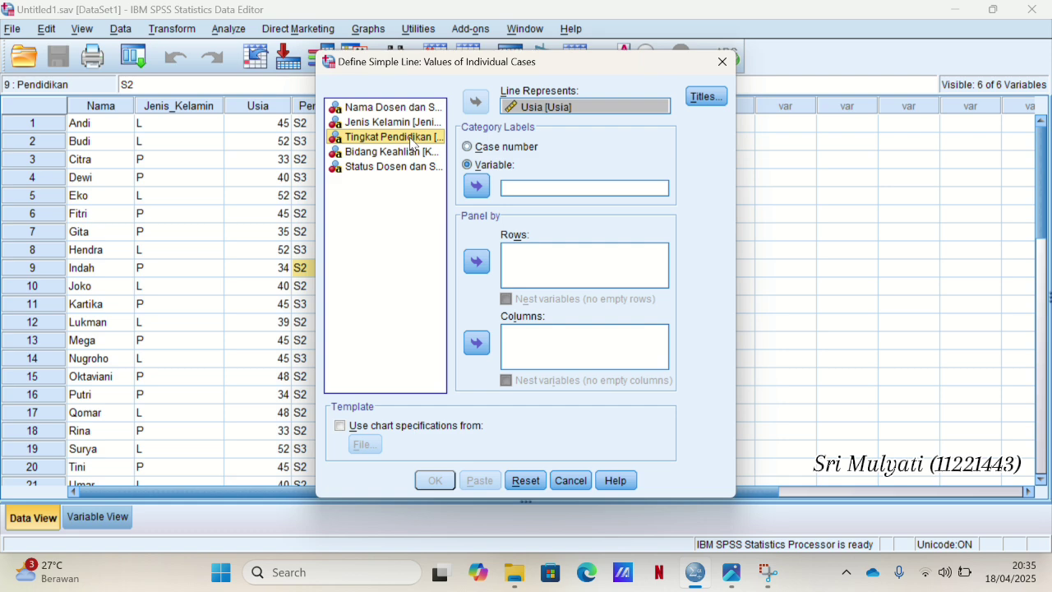
click(477, 187)
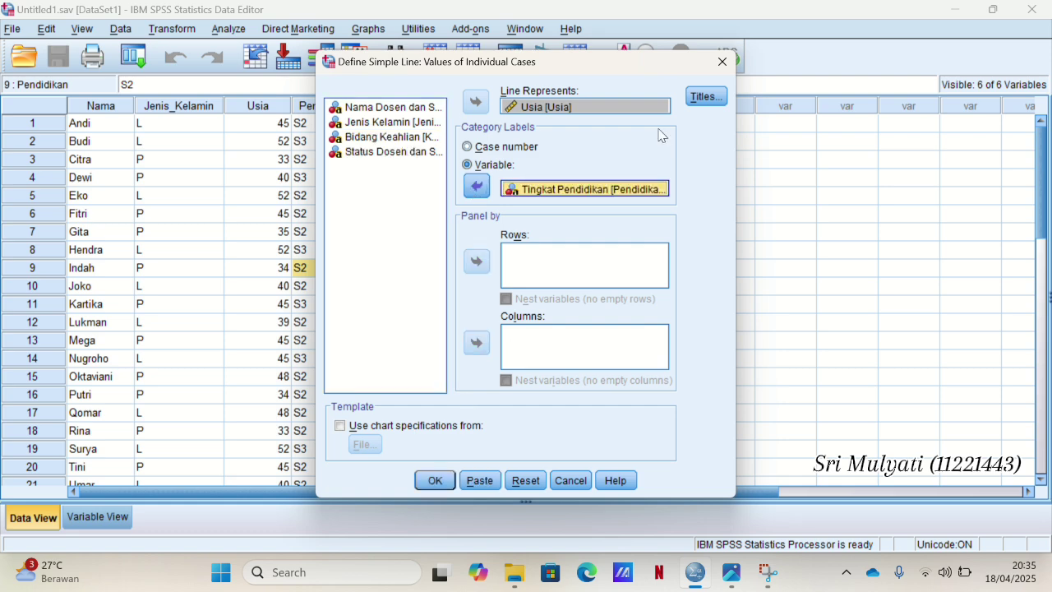
- Title the line chart "Rata-rata Usia Dosen Berdasarkan Tingkat Pendidikan" and generate it
click(704, 100)
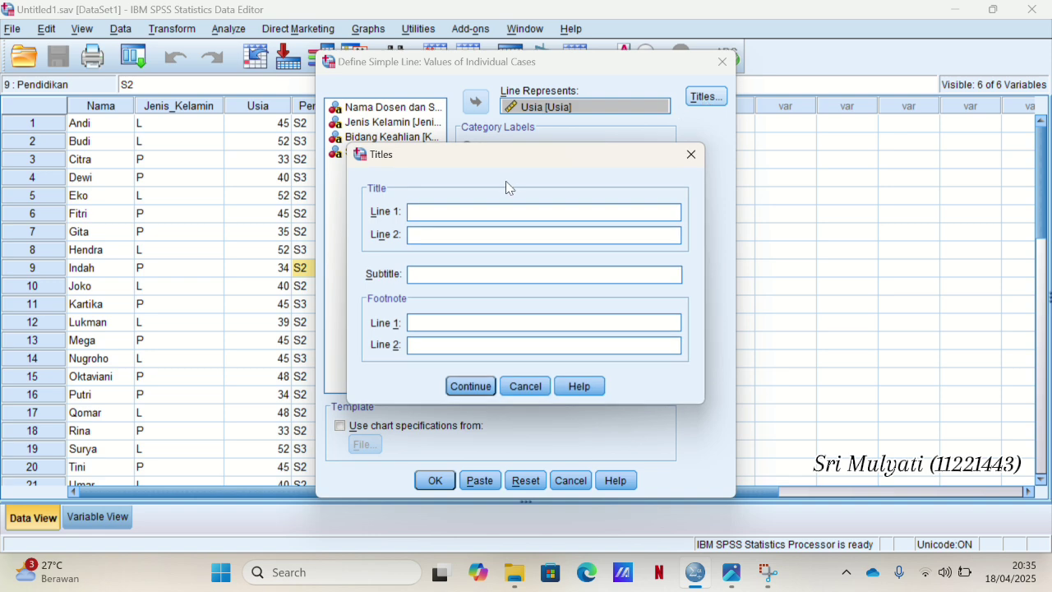
text(Rata-rata Usia Dosen Berdasark)
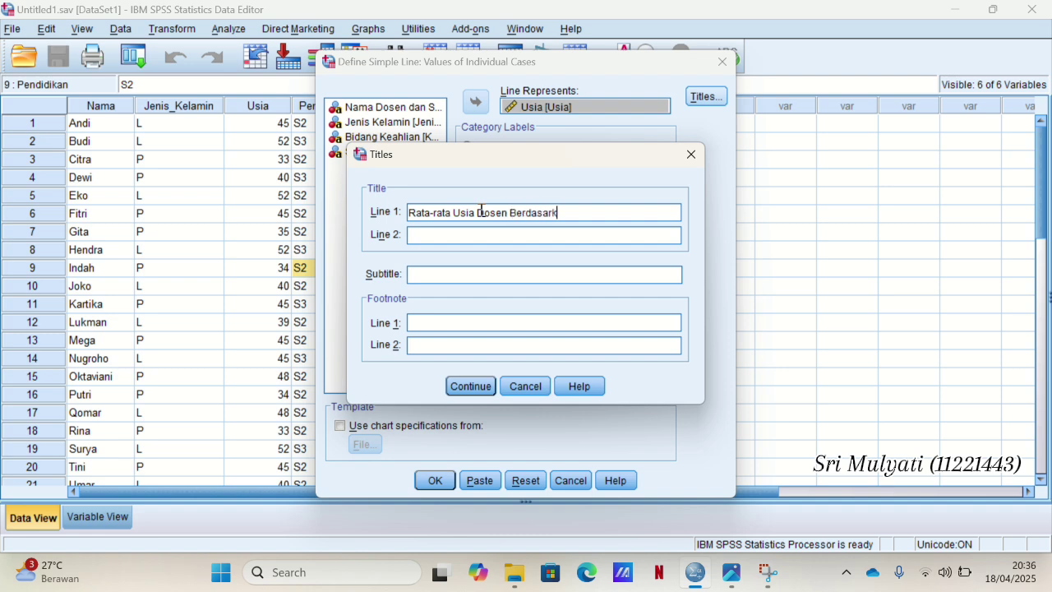
text(an Tingkat Pendidikan)
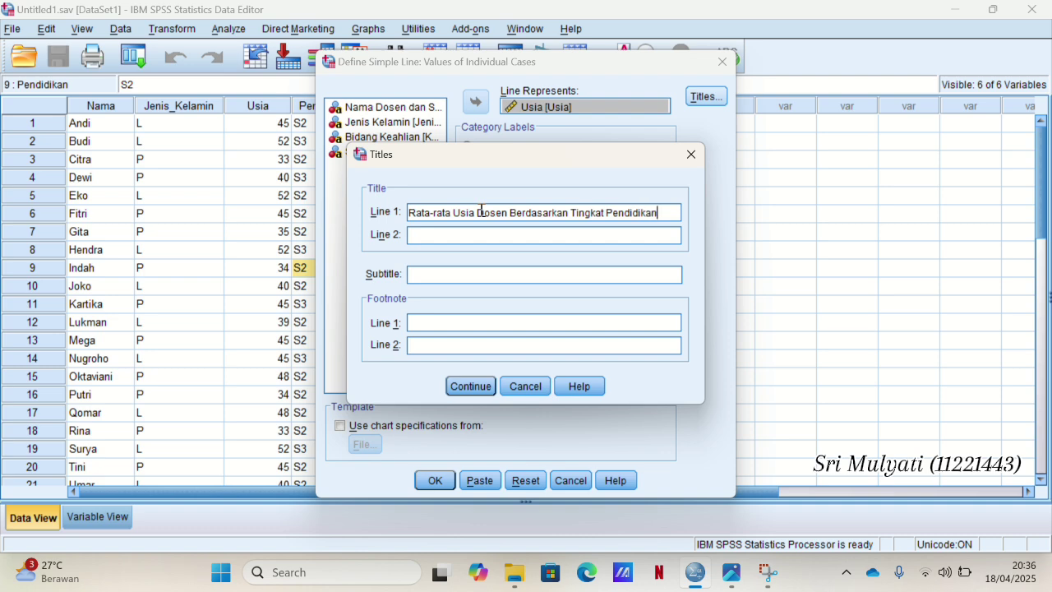
click(476, 391)
click(440, 484)
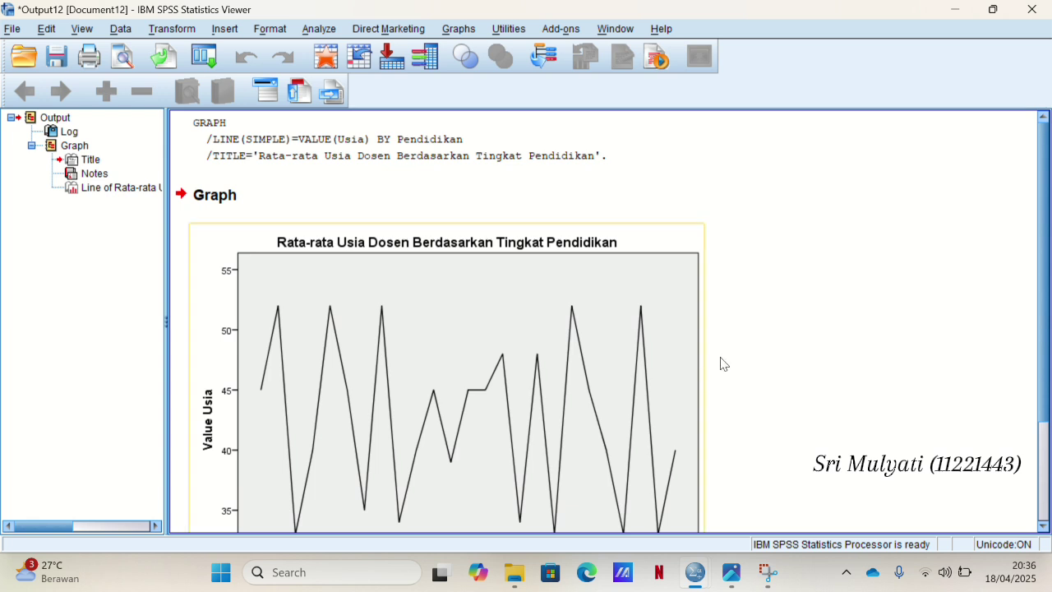
- Examine the line chart of lecturers' age by education level, including its title, axes and category labels
scroll(801, 316, down, 2)
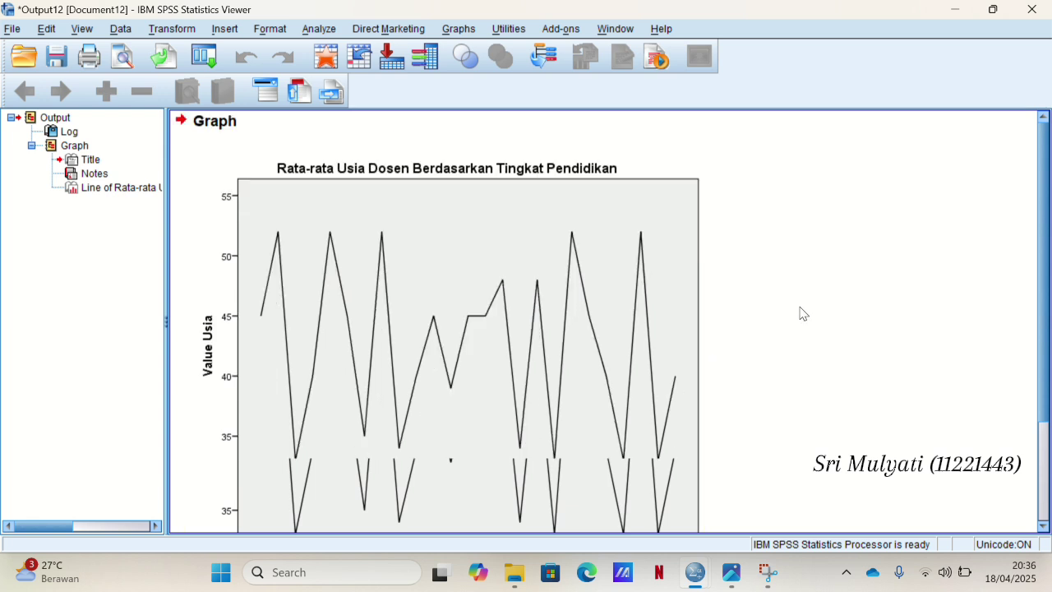
scroll(801, 314, up, 1)
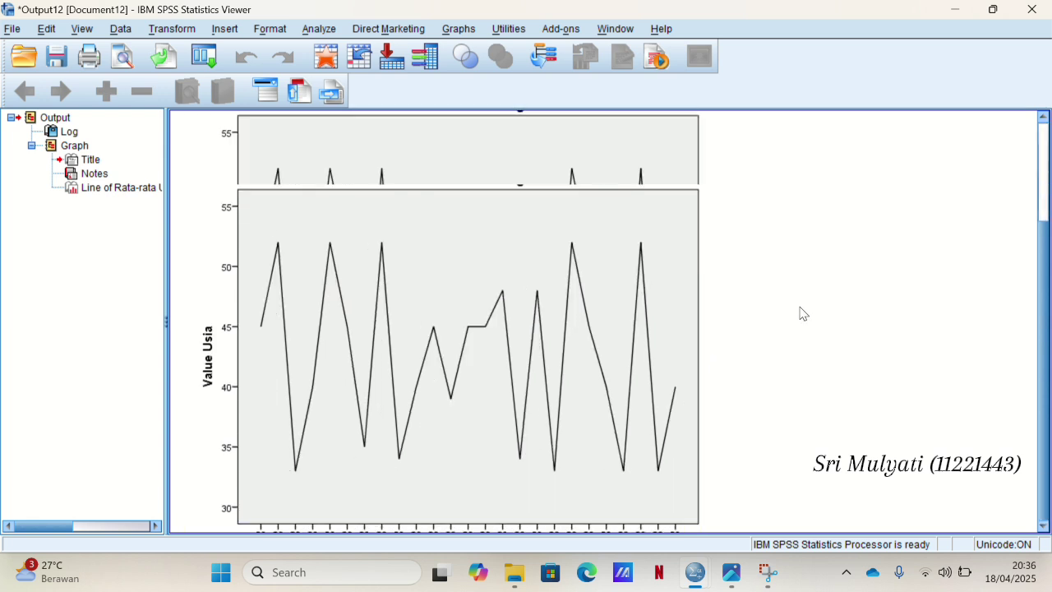
scroll(804, 314, up, 1)
scroll(804, 314, down, 1)
scroll(803, 314, up, 1)
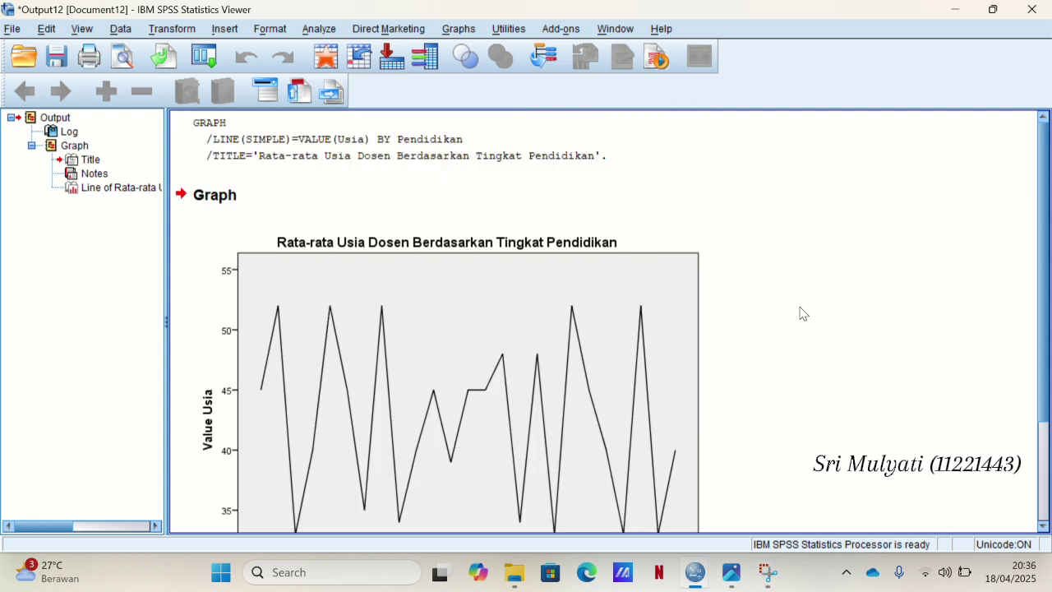
scroll(801, 314, down, 1)
scroll(803, 314, down, 1)
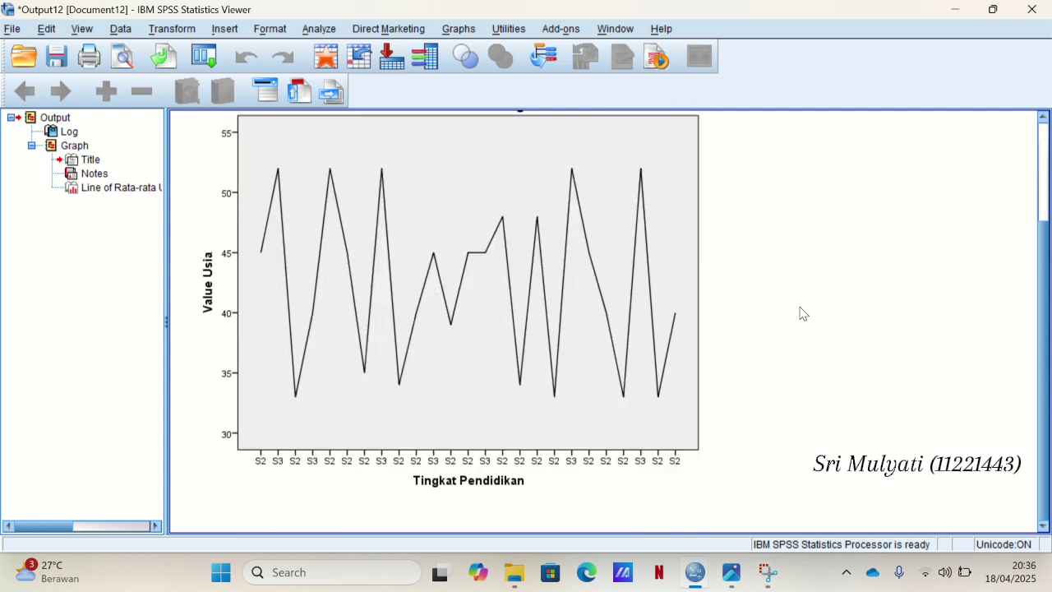
scroll(803, 314, up, 2)
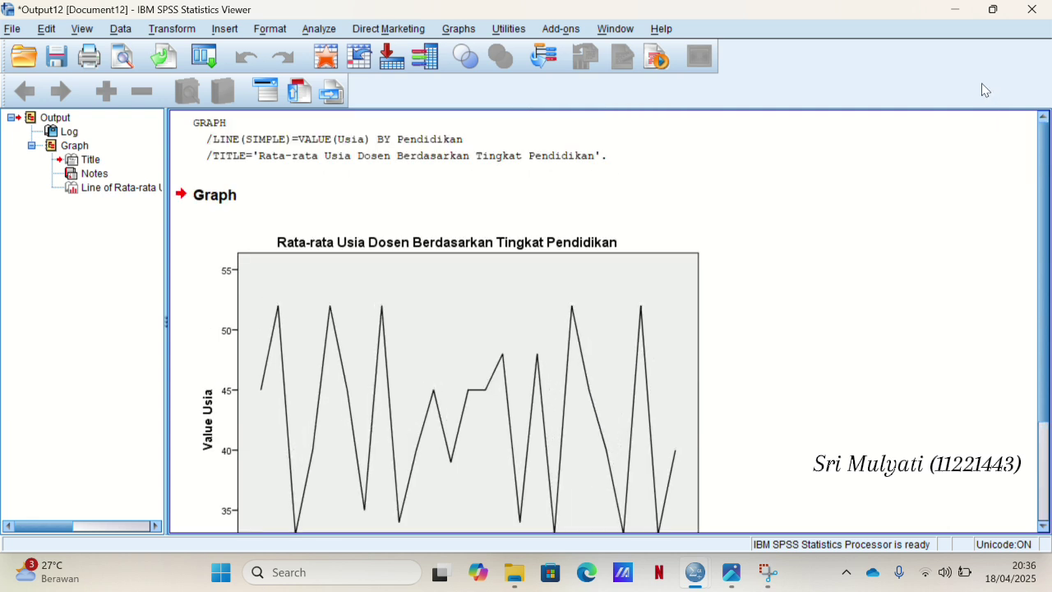